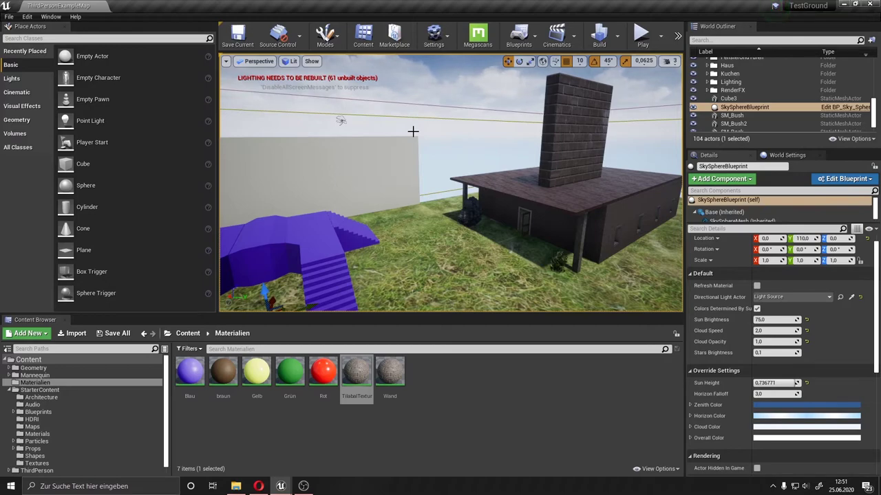
- Fly the viewport camera toward the house to frame the roof, brick chimney and windowed wall
left_click_drag(413, 131, 406, 96)
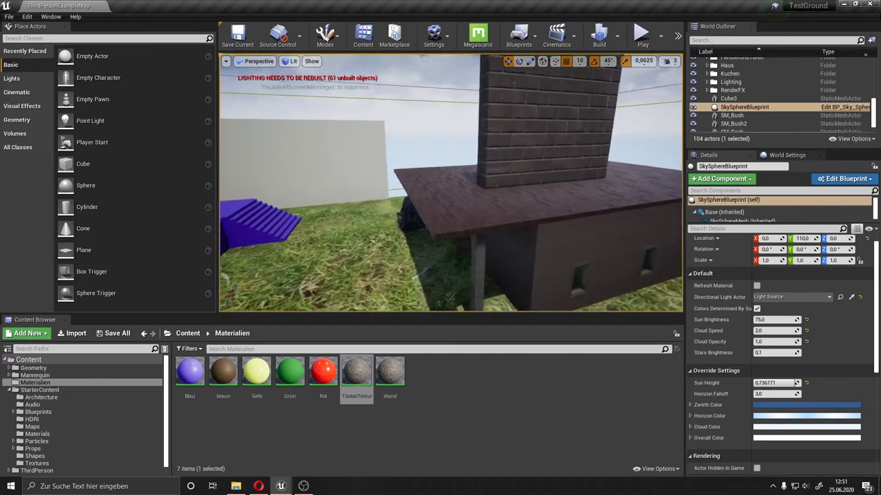
left_click_drag(447, 152, 447, 127)
left_click_drag(500, 99, 497, 165)
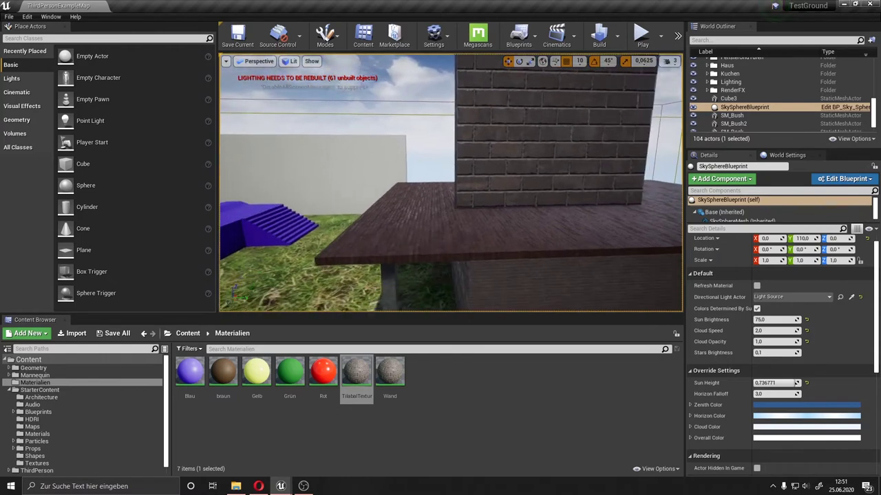
- Apply the Wand material to the house wall and TilabalTextur to the brick block
left_click(391, 371)
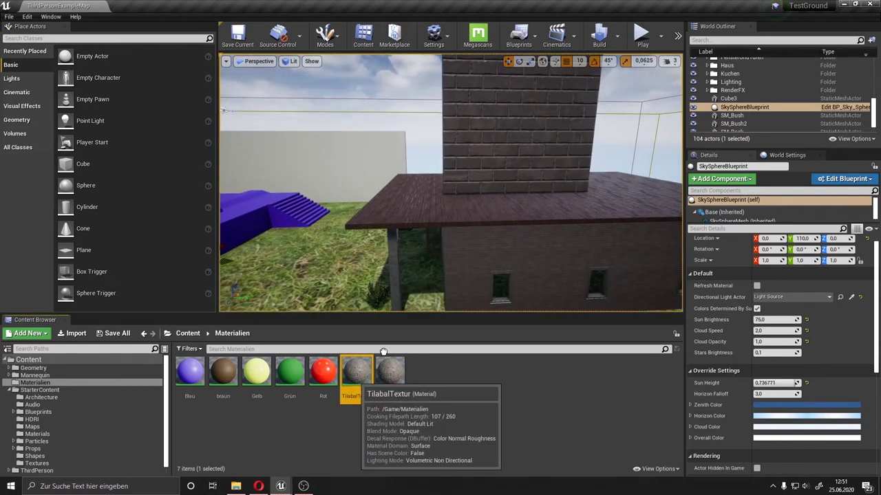
left_click(353, 373)
left_click_drag(390, 372, 503, 267)
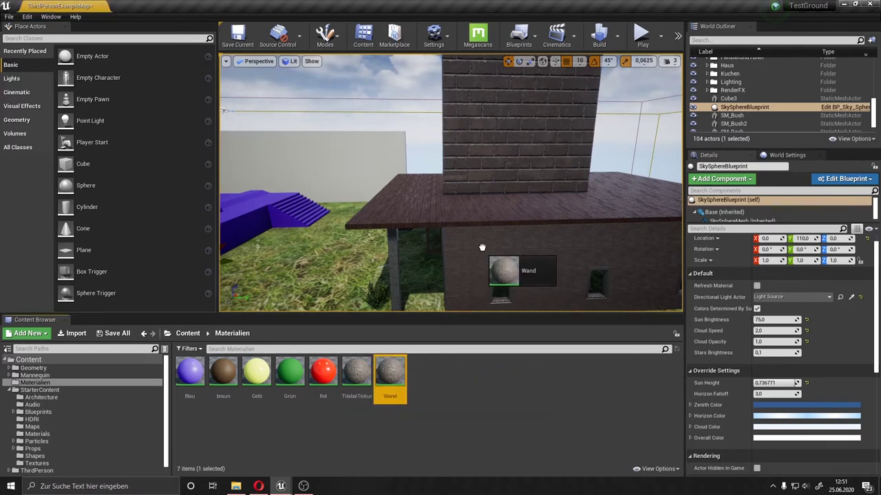
left_click_drag(357, 372, 425, 208)
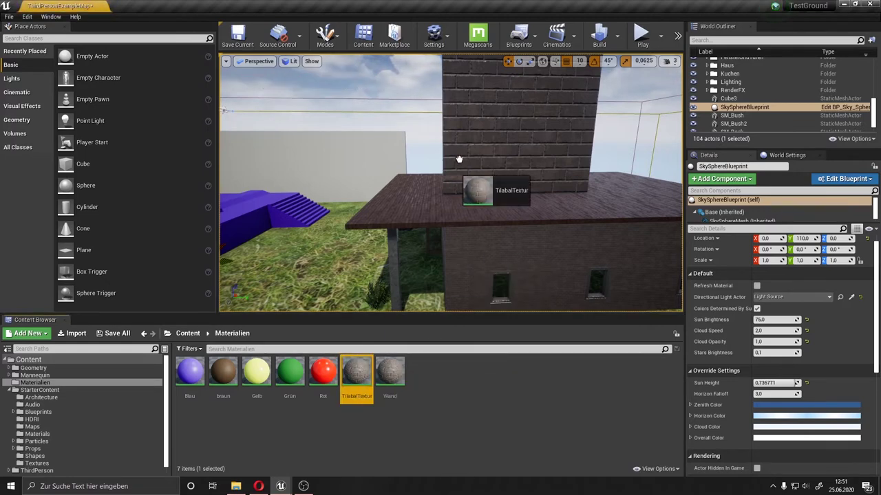
right_click(362, 378)
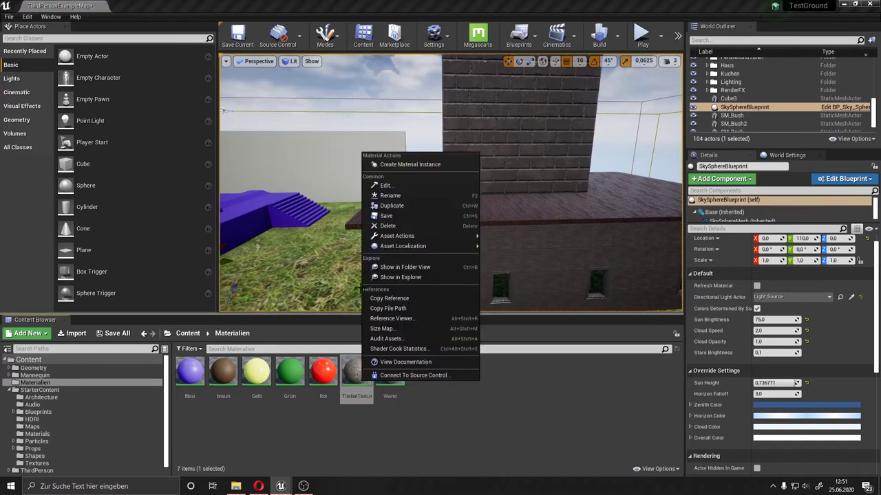
left_click(371, 444)
key("Up")
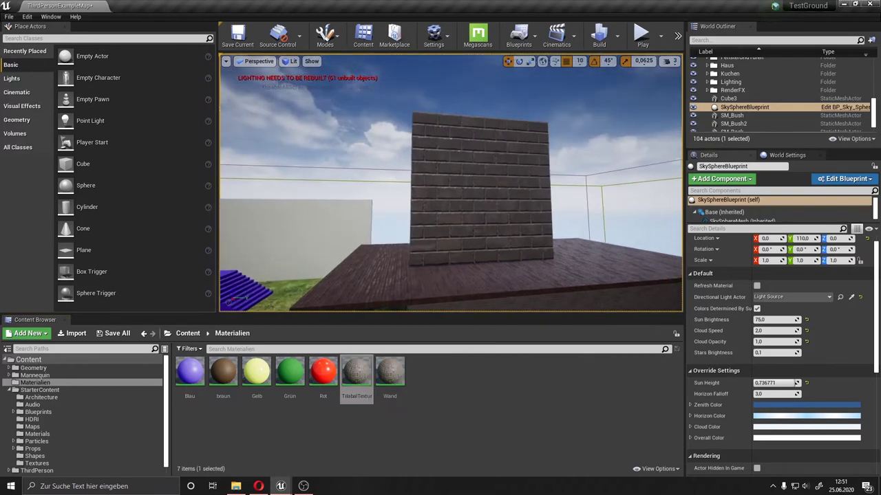
left_click_drag(356, 367, 434, 165)
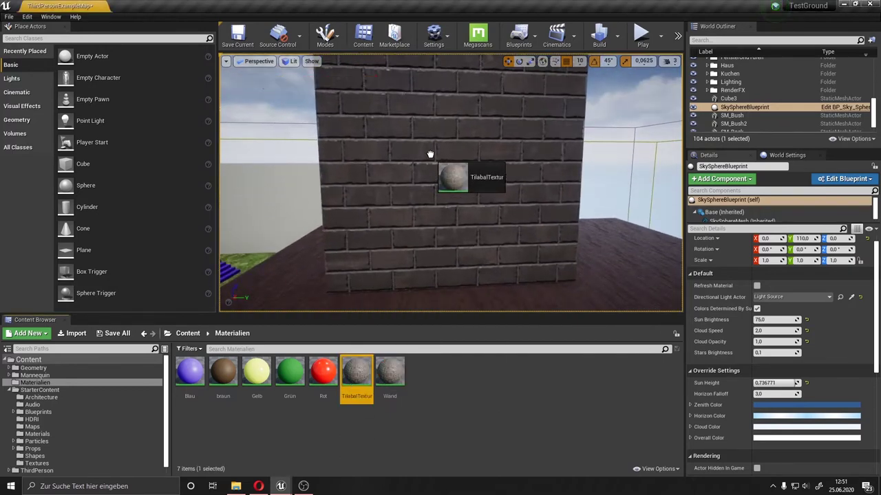
- Look around the windowed wall and chimney to inspect how the bricks tile
right_click_drag(234, 293, 234, 293)
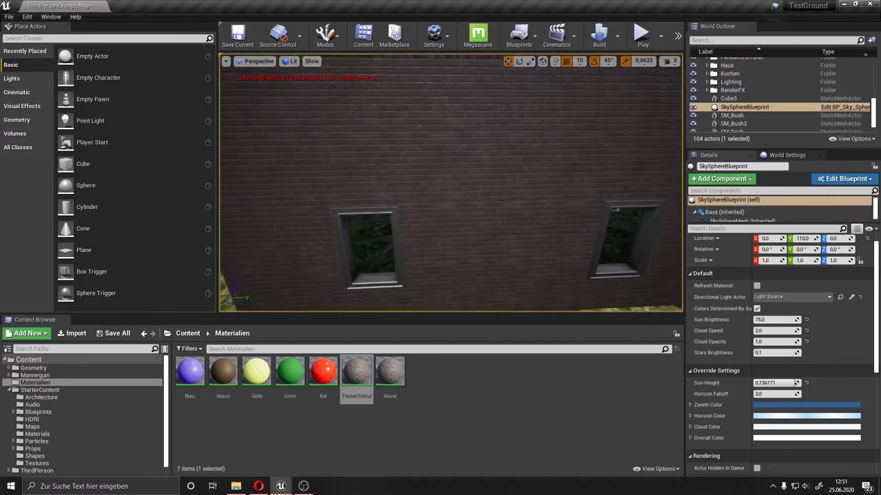
right_click_drag(443, 124, 476, 167)
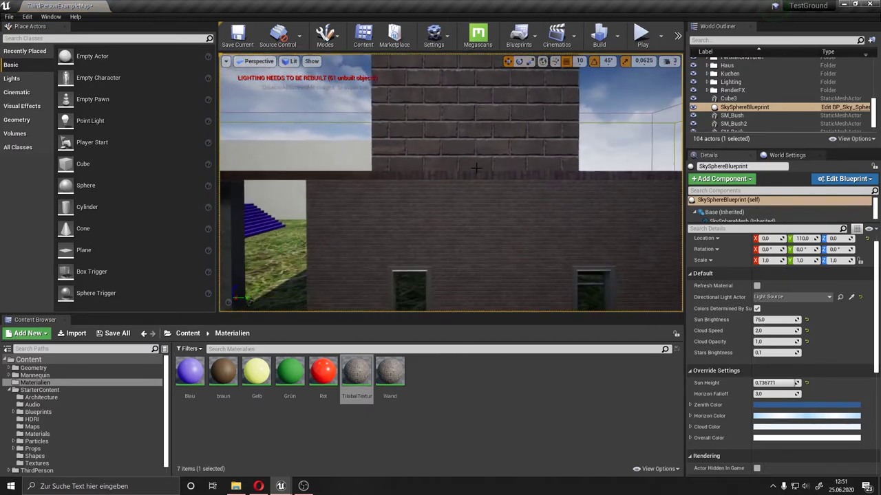
right_click_drag(435, 210, 448, 219)
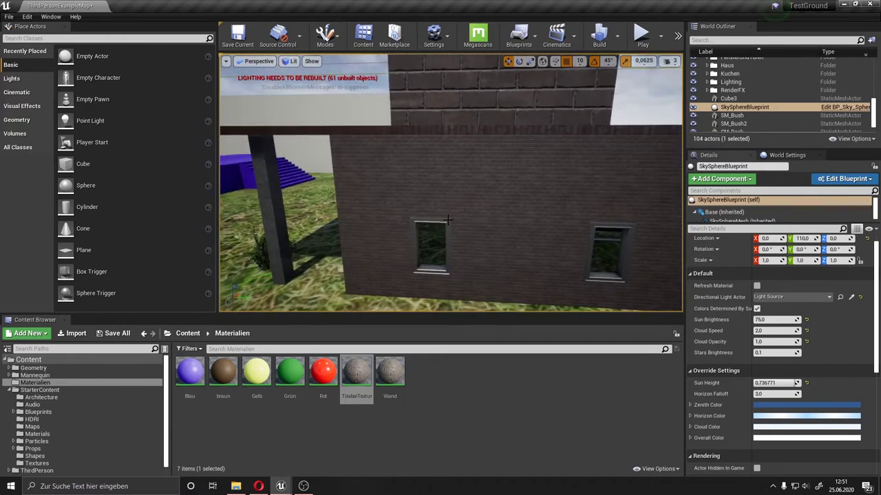
right_click_drag(486, 172, 486, 171)
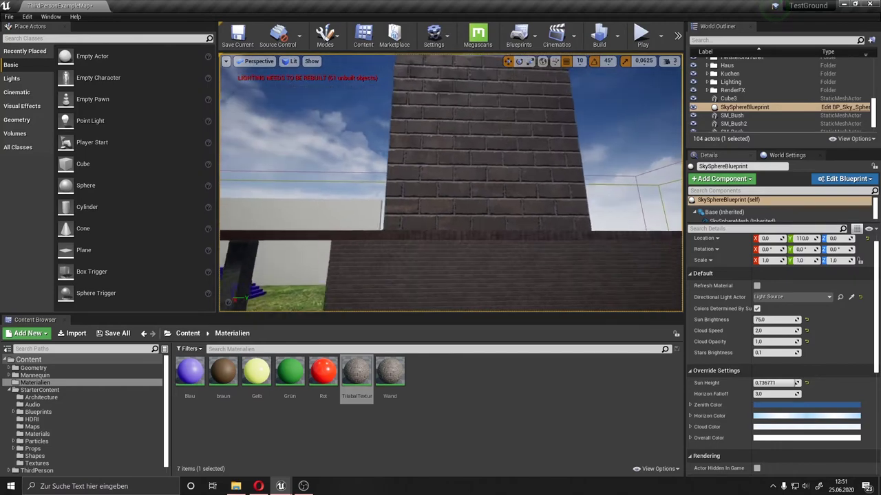
right_click_drag(470, 210, 470, 211)
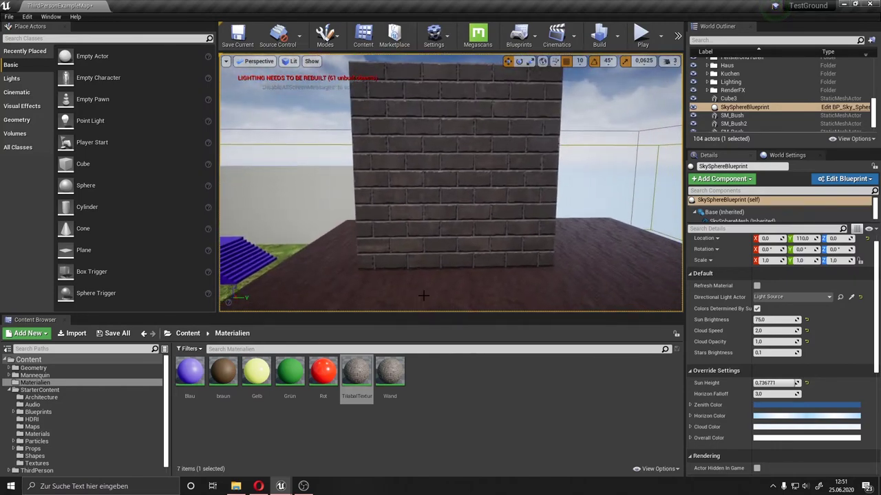
- Open the TilabalTextur material in the material editor
double_click(357, 373)
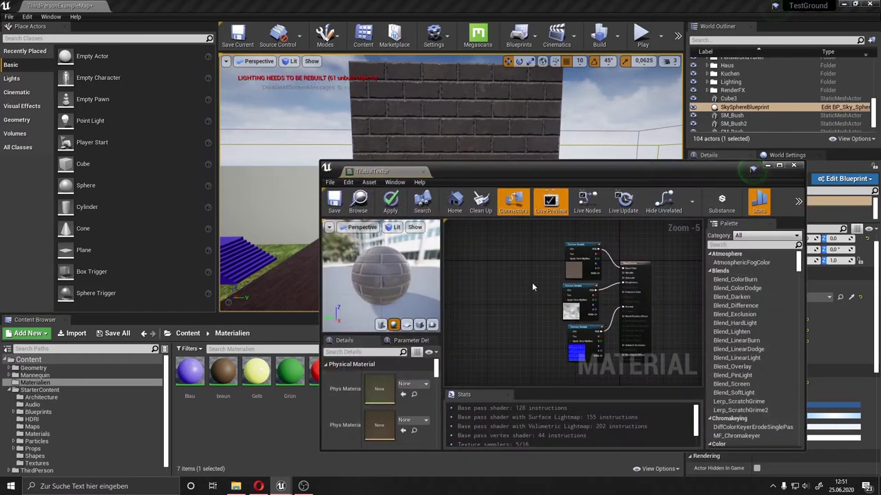
scroll(531, 282, "up", 1)
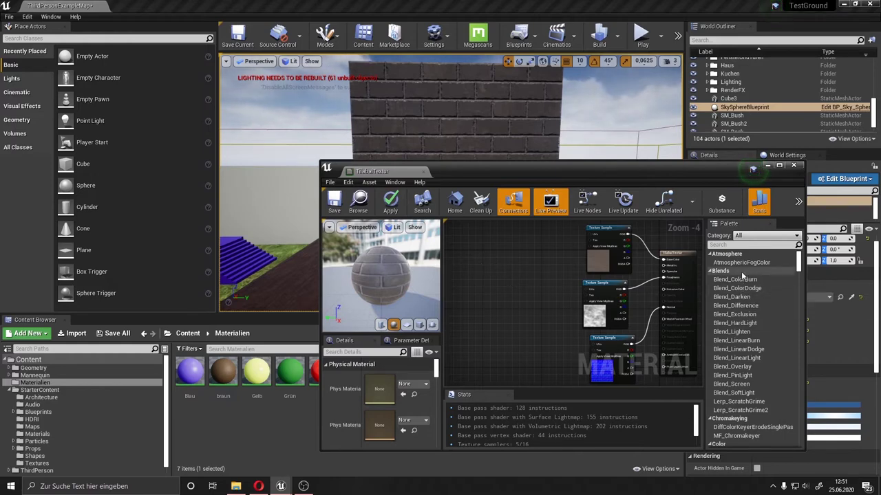
scroll(736, 296, "down", 3)
scroll(733, 309, "up", 3)
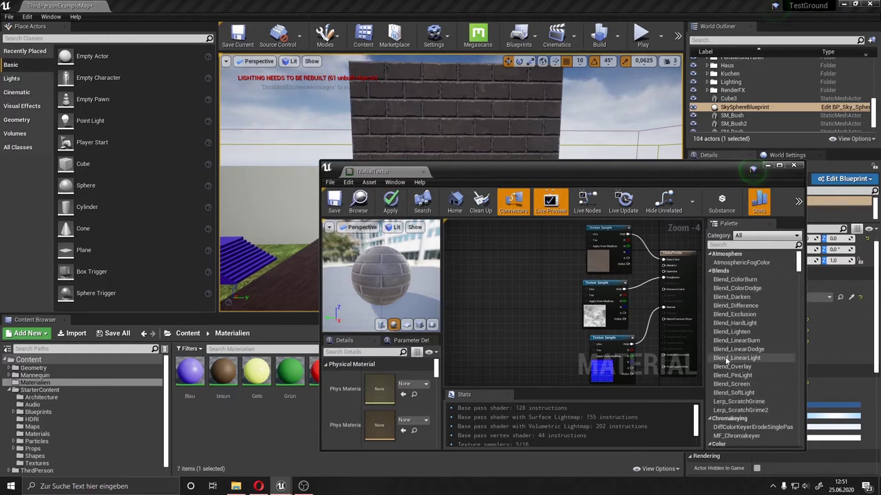
- Search 'text' in the Palette and add a TextureCoordinate node to the graph
left_click(736, 244)
type("te")
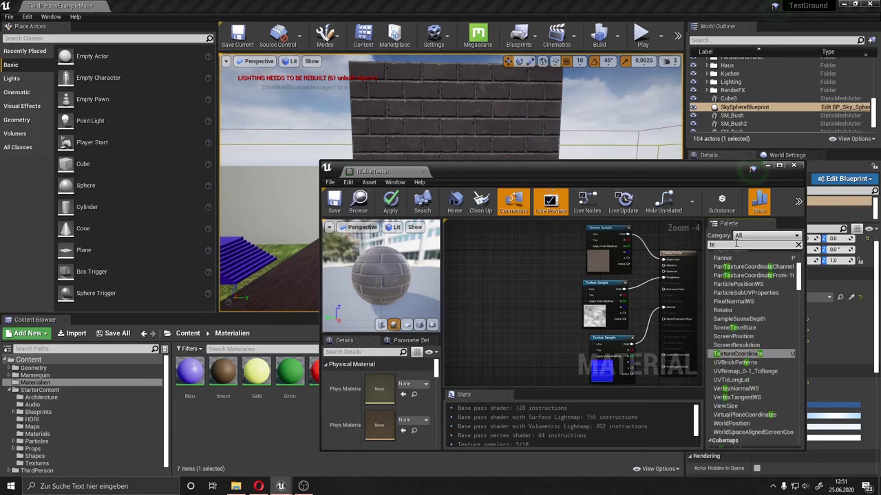
type("xt")
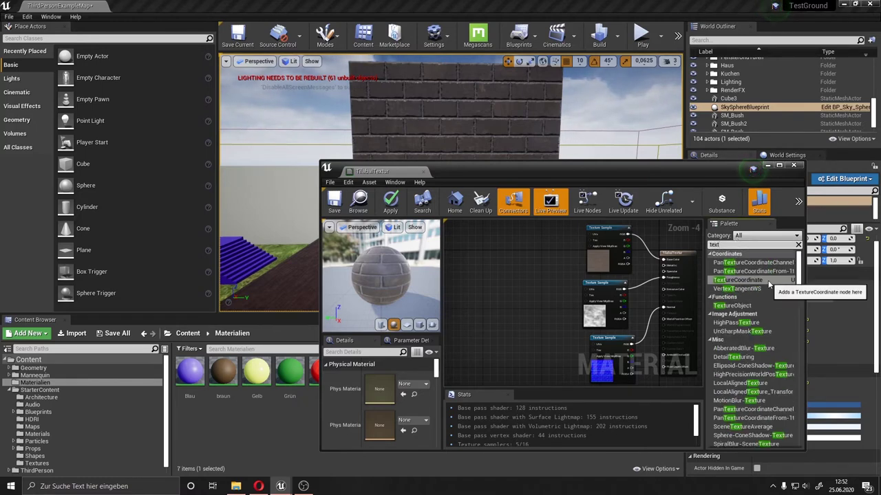
left_click_drag(770, 283, 489, 250)
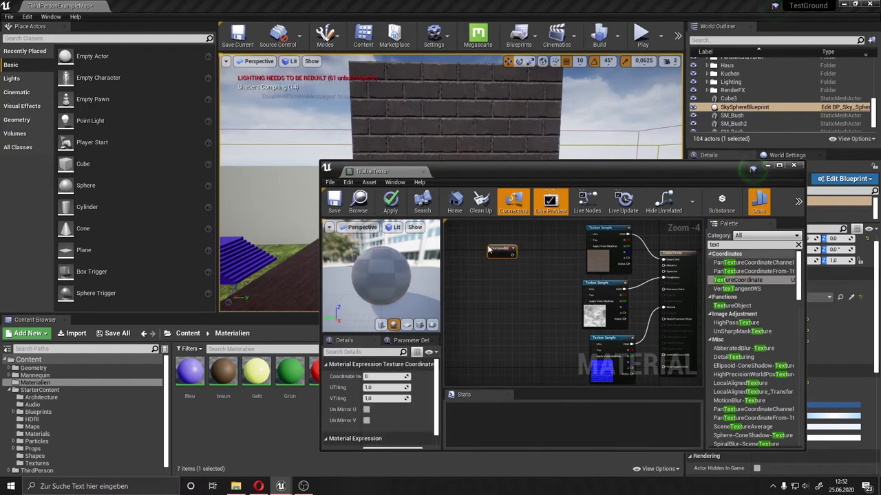
right_click(508, 285)
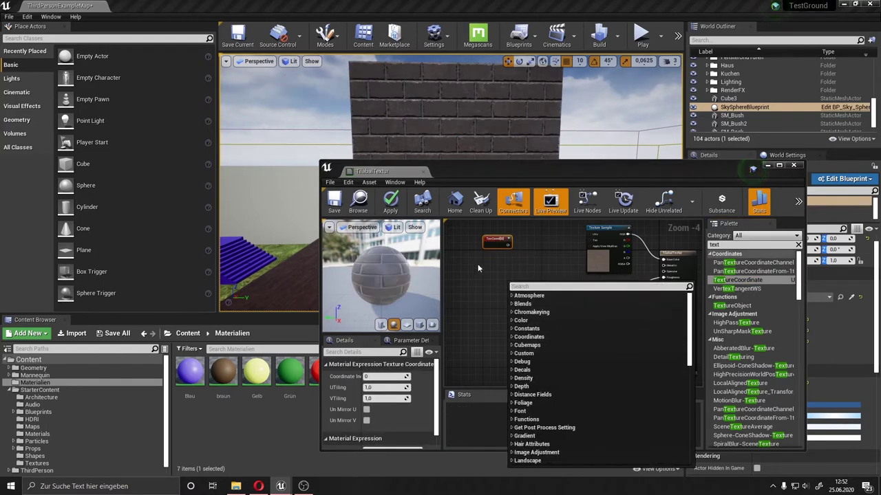
type("te")
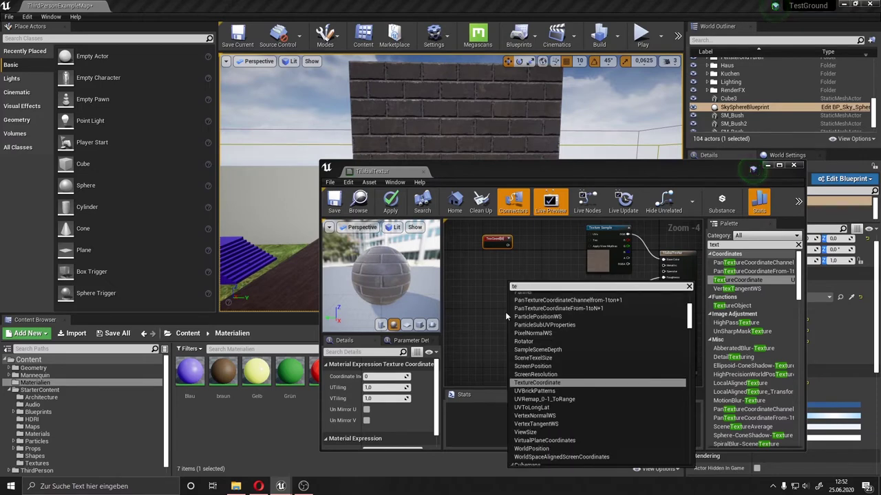
type("x")
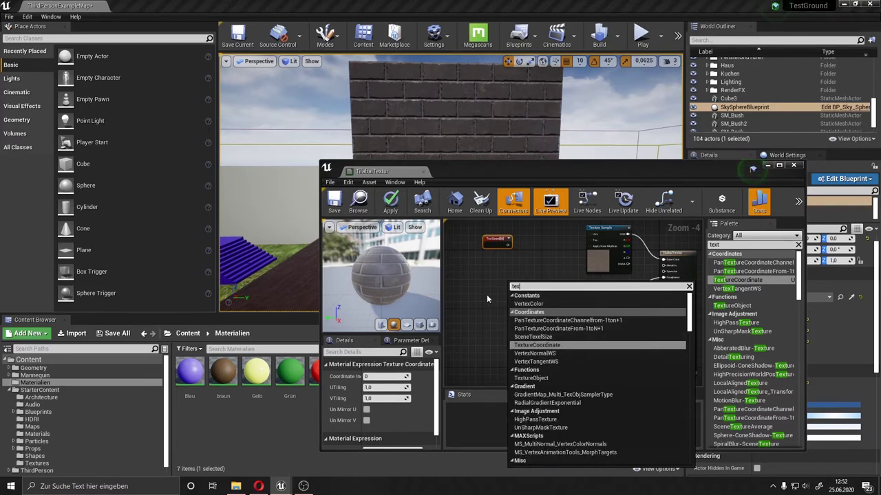
left_click(487, 295)
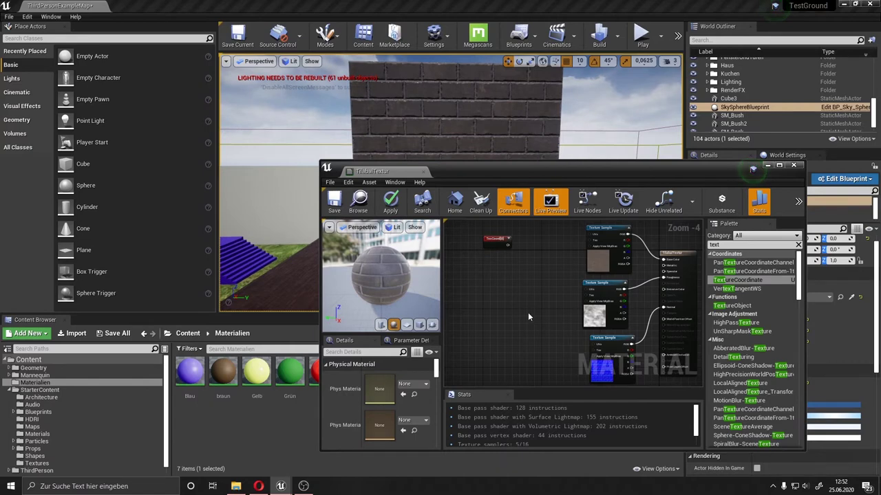
- Add a Constant node and a Multiply node to the material graph
left_click(495, 269)
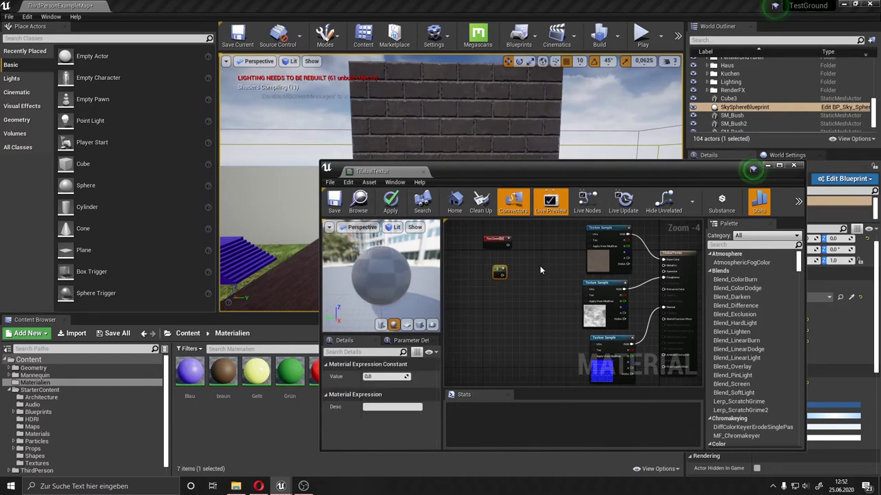
right_click(527, 263)
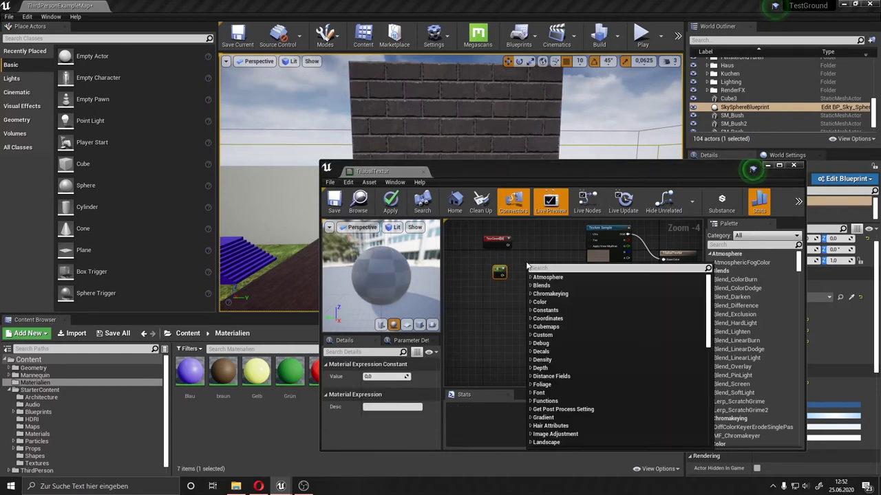
type("mul")
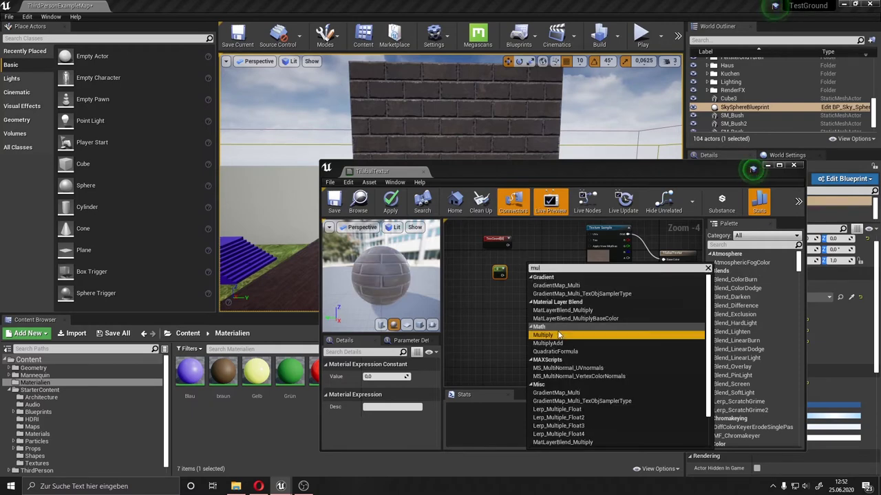
left_click(559, 335)
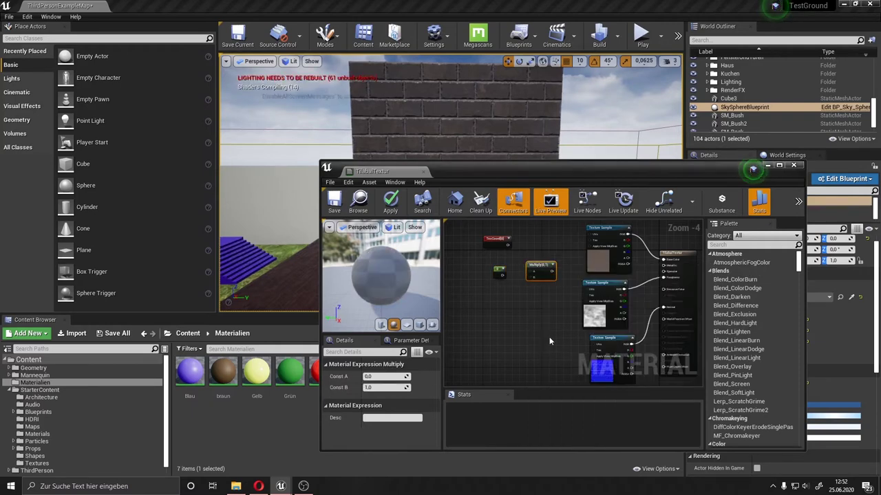
scroll(528, 263, "up", 1)
scroll(523, 256, "up", 1)
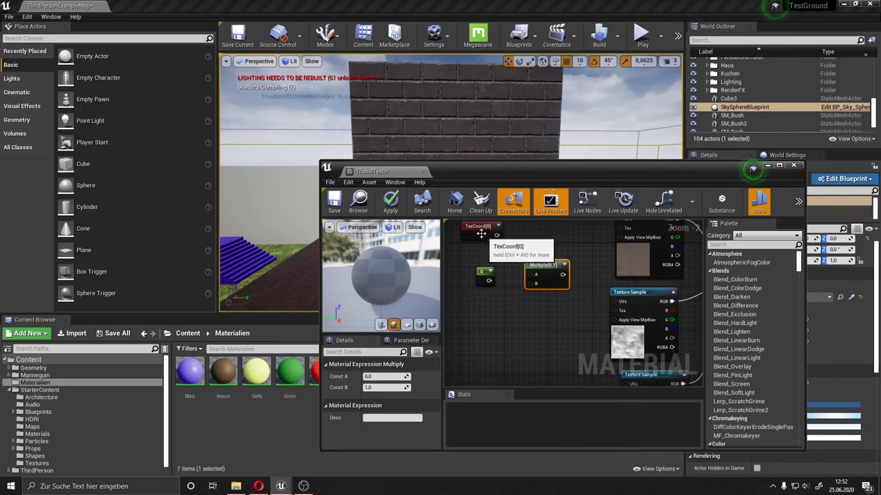
- Wire TexCoord into Multiply's A input and the Constant into its B input
left_click(492, 235)
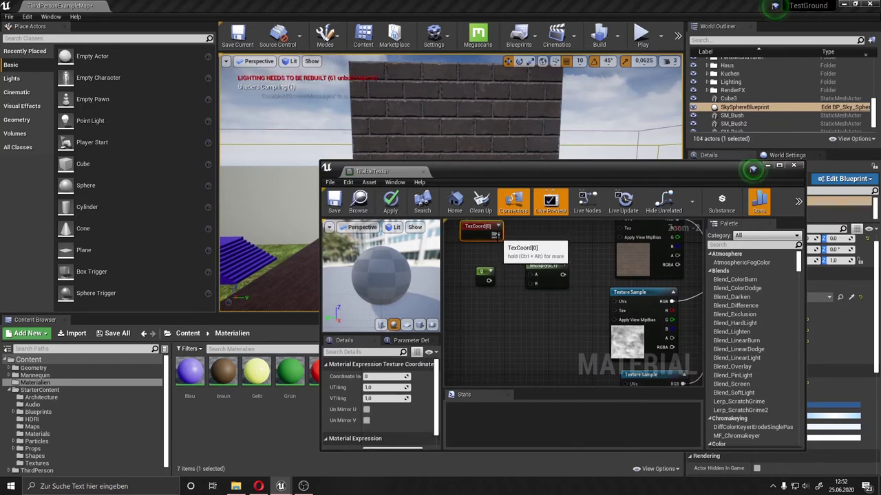
left_click_drag(495, 235, 535, 277)
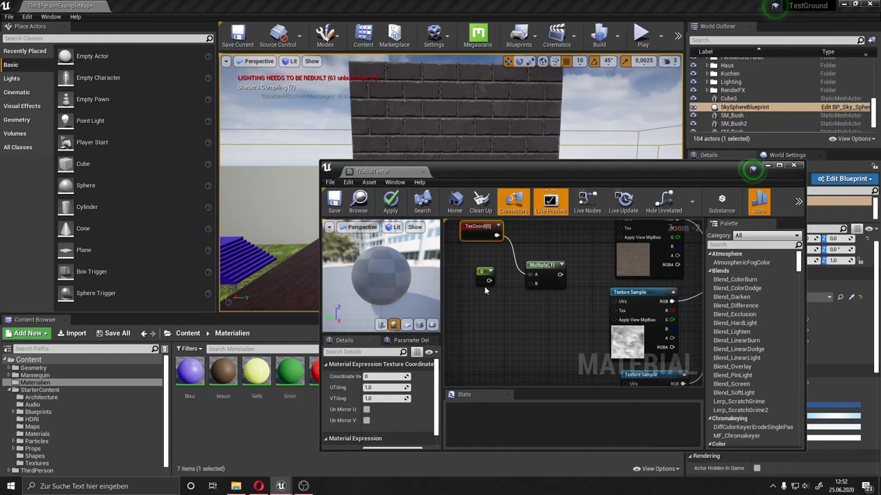
left_click_drag(489, 280, 536, 283)
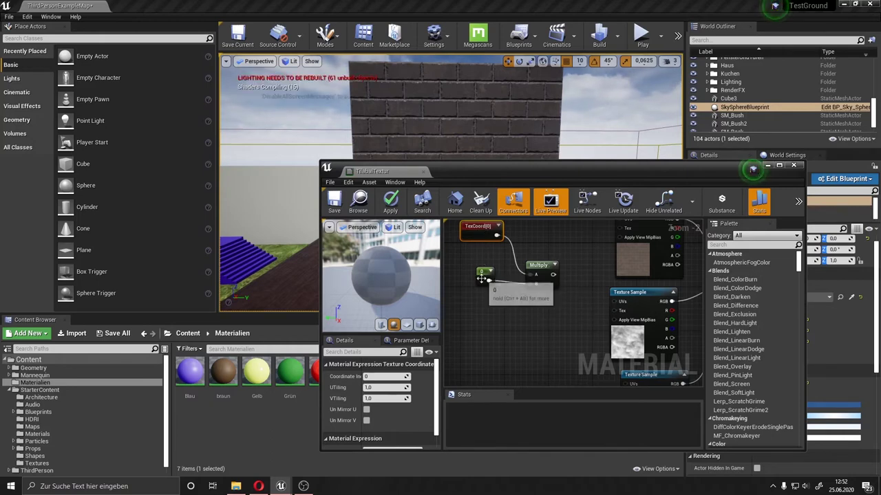
left_click(483, 276)
left_click(379, 376)
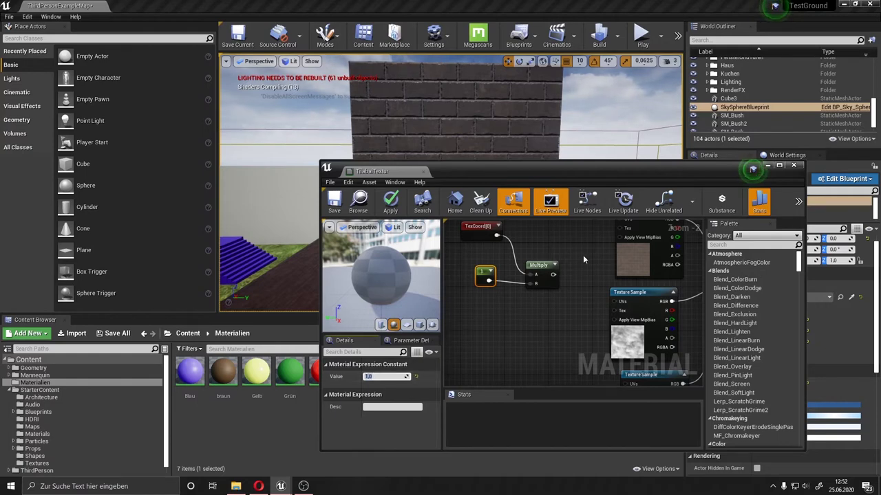
scroll(582, 255, "down", 1)
left_click(552, 303)
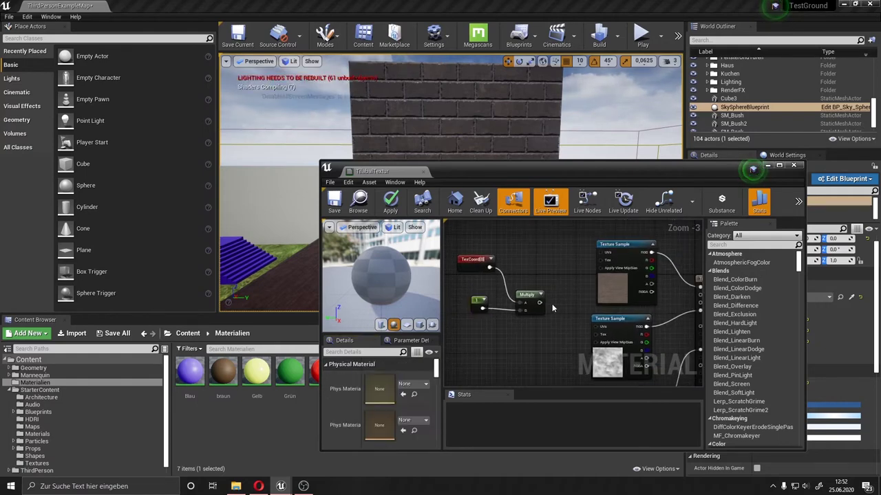
- Connect the Multiply output to the Texture Samples' UVs pins, save, and move the editor aside
left_click_drag(539, 302, 602, 251)
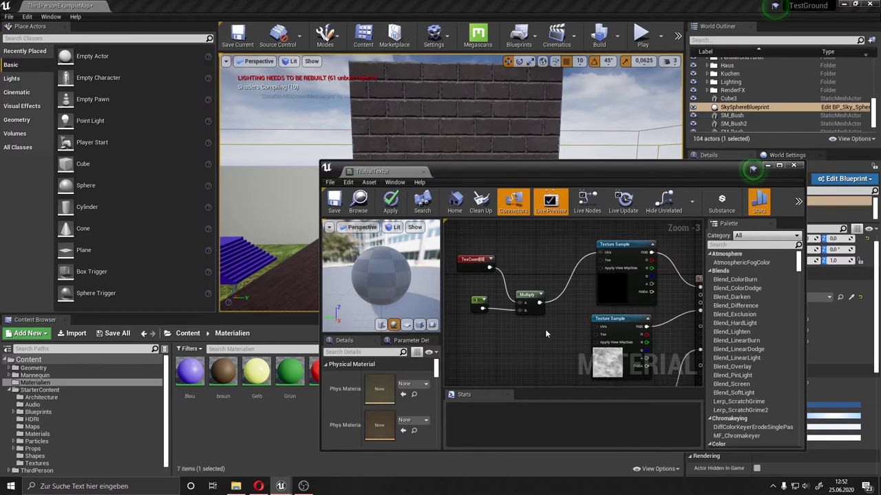
right_click_drag(545, 334, 552, 267)
left_click_drag(546, 235, 611, 334)
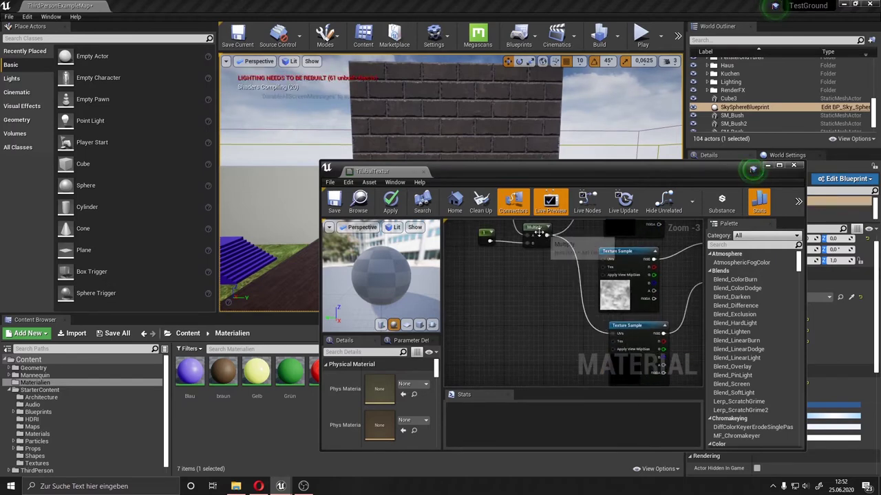
left_click_drag(546, 235, 608, 262)
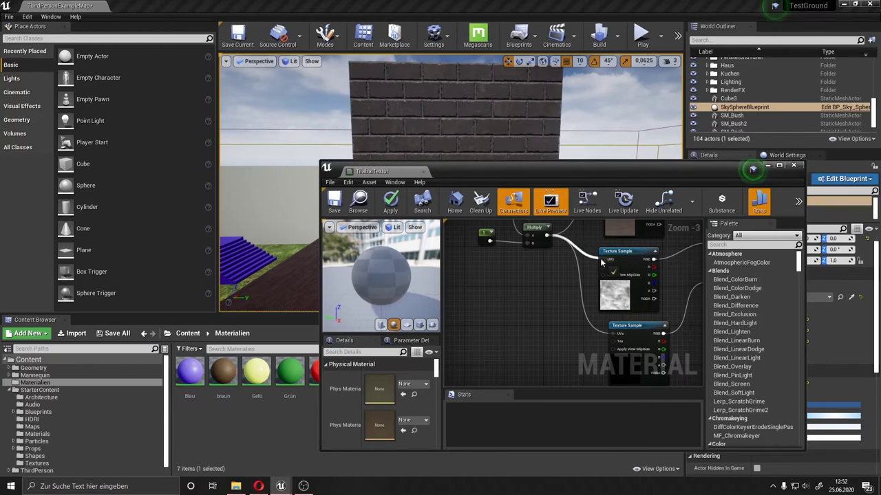
right_click_drag(612, 270, 606, 314)
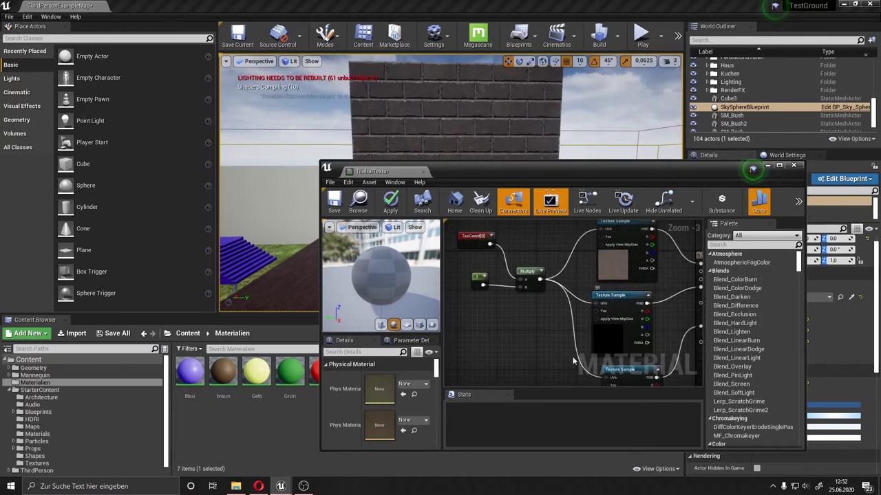
left_click_drag(570, 308, 596, 305)
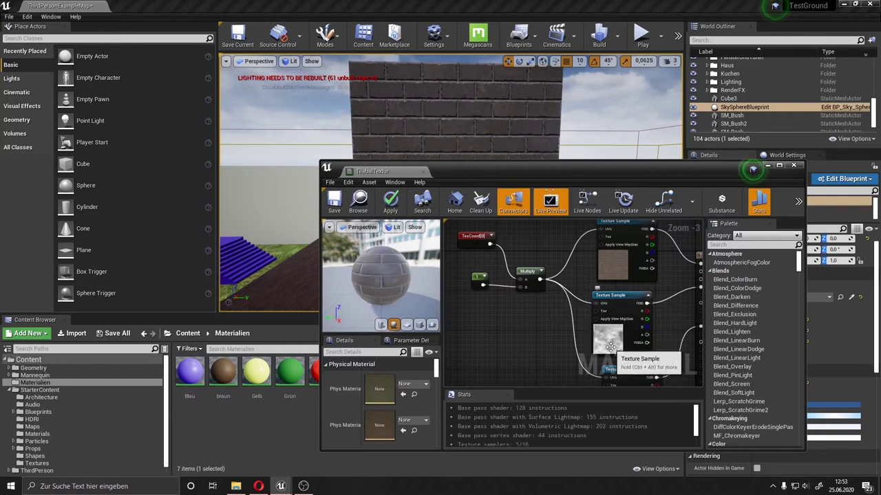
right_click_drag(530, 318, 531, 336)
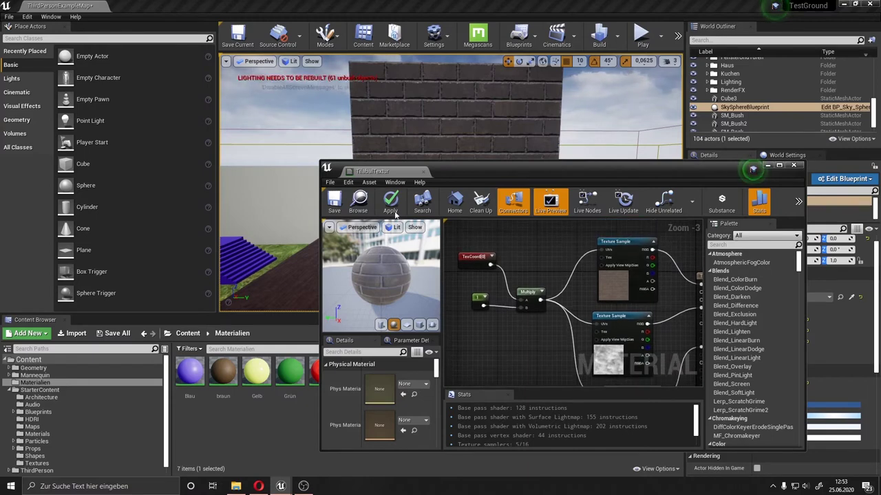
left_click(336, 205)
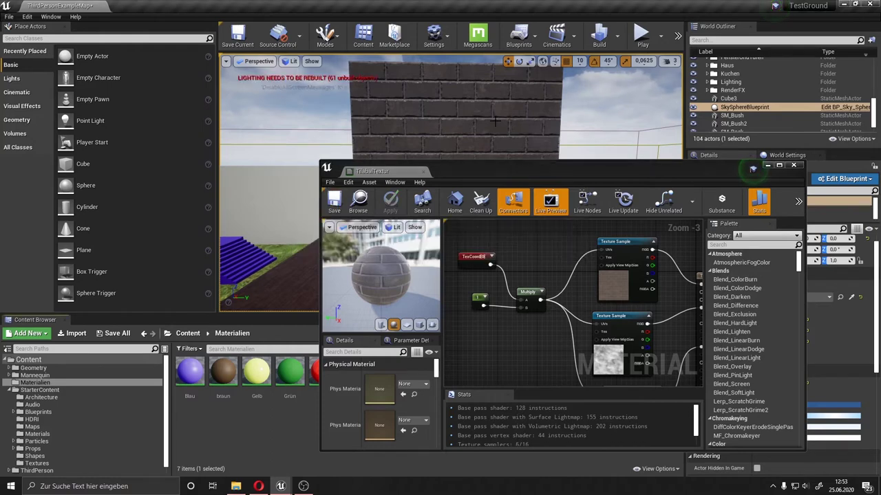
left_click_drag(483, 171, 649, 95)
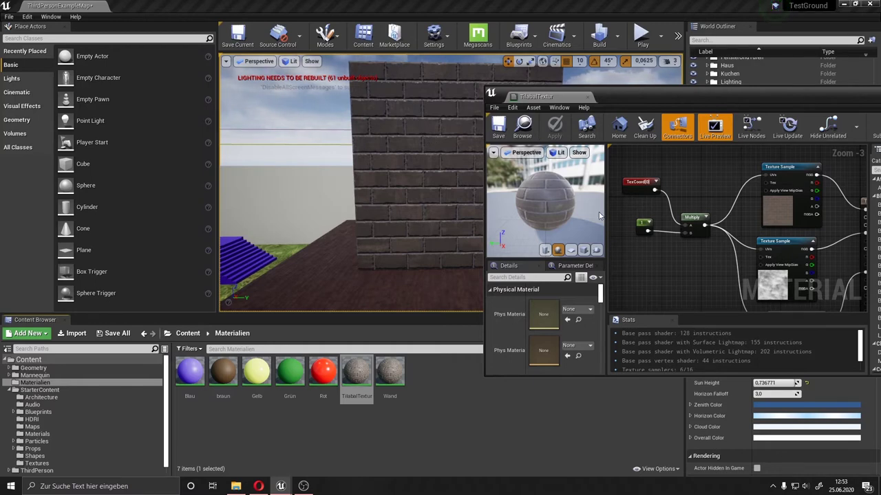
- Set the tiling constant to 2, save, and check the wall in the viewport
left_click(637, 229)
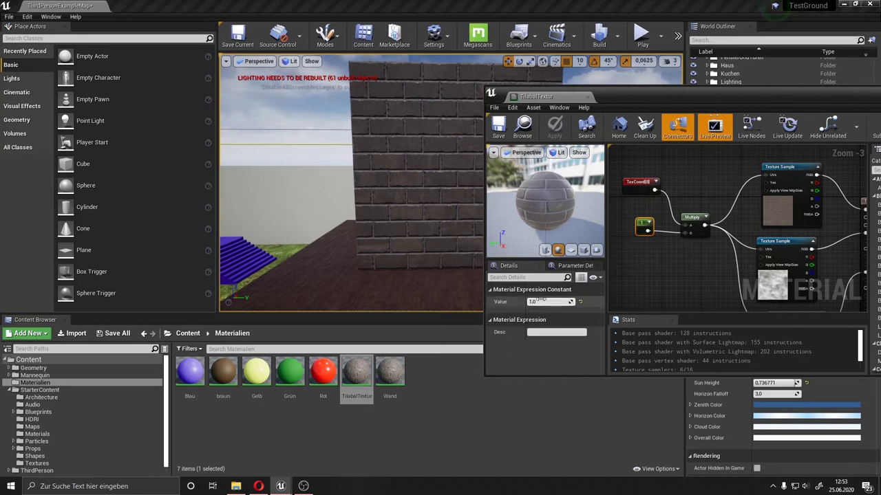
type("2")
key("Return")
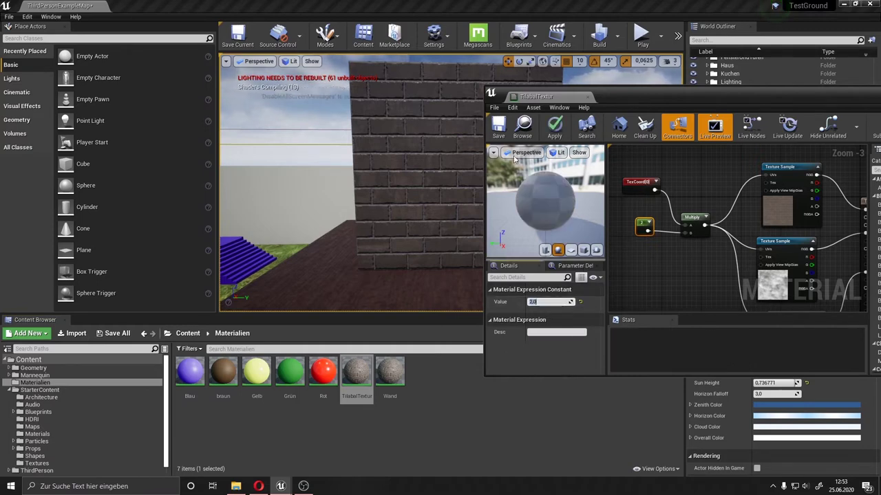
left_click(499, 131)
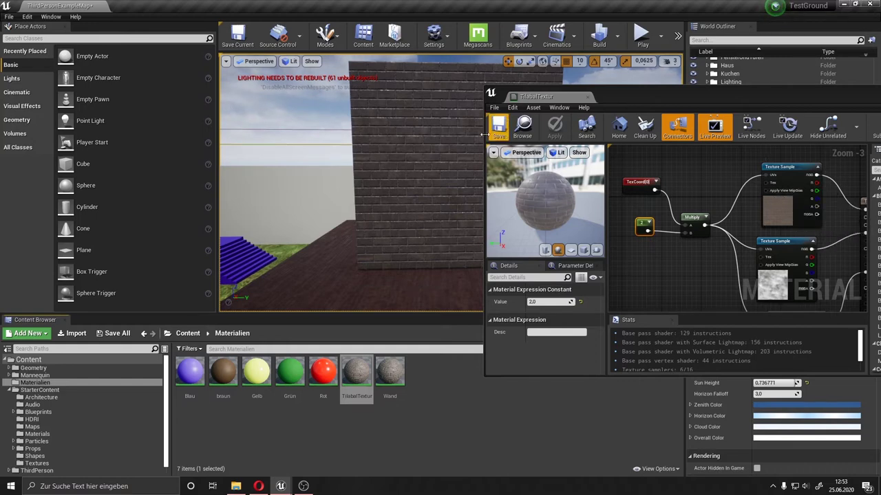
right_click_drag(467, 138, 420, 143)
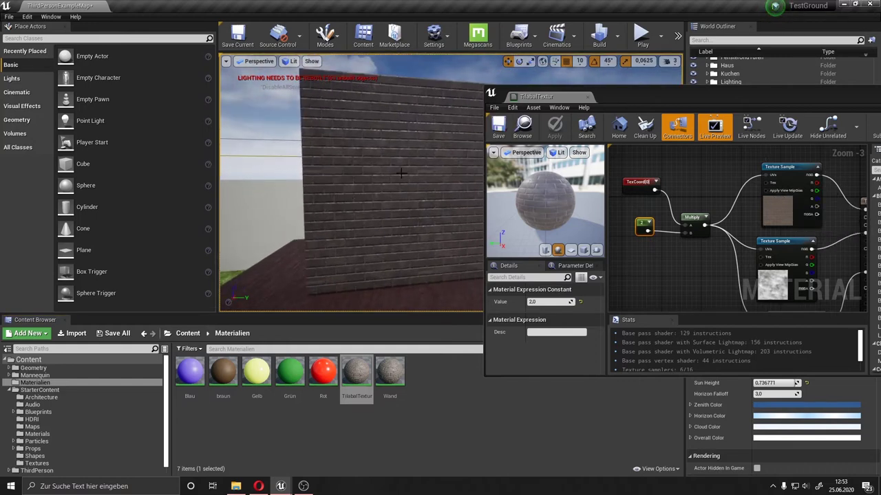
- Change the tiling constant to 0.5 and save the material
left_click(637, 222)
left_click(539, 303)
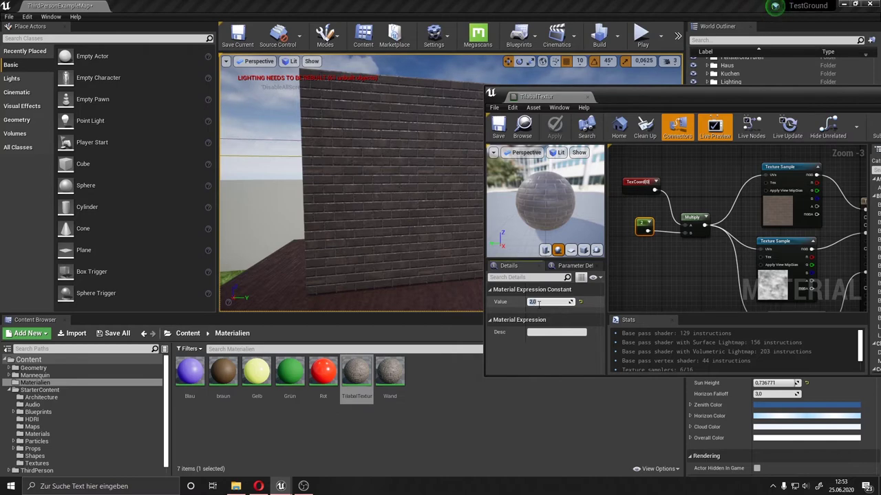
type("0.5")
key("Return")
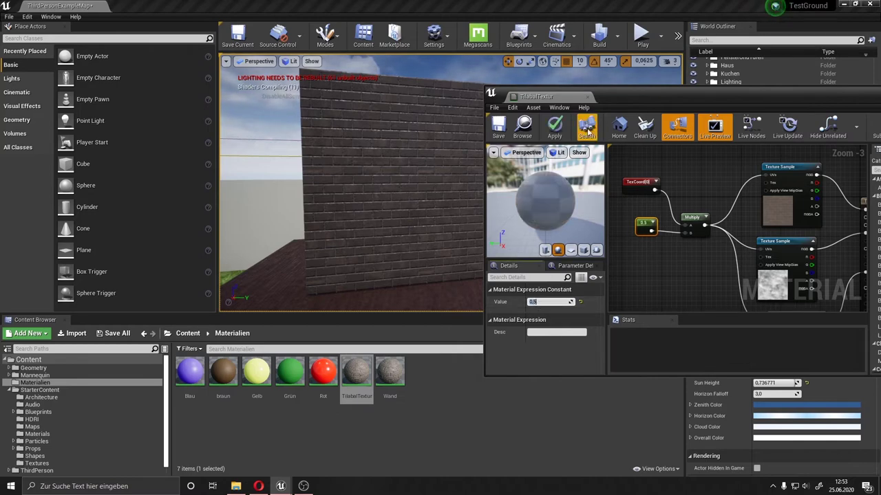
left_click(500, 128)
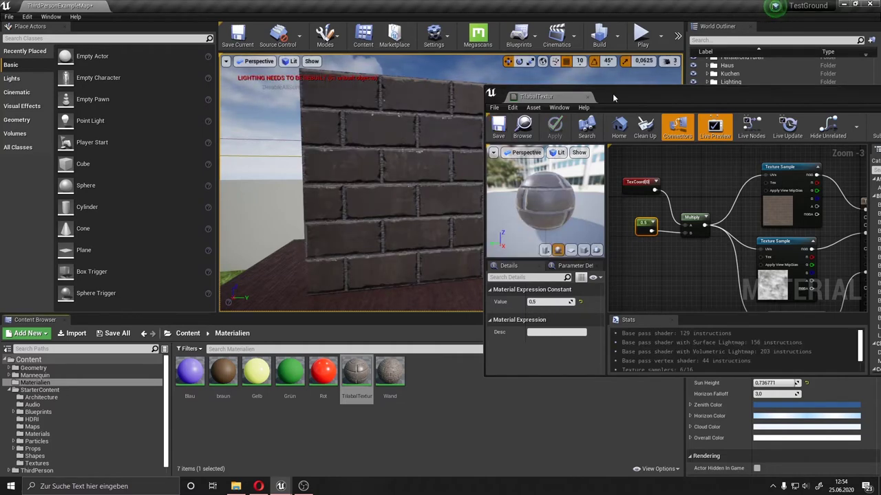
mouse_move(617, 99)
left_mouse_down()
mouse_move(678, 90)
mouse_move(632, 80)
left_mouse_up()
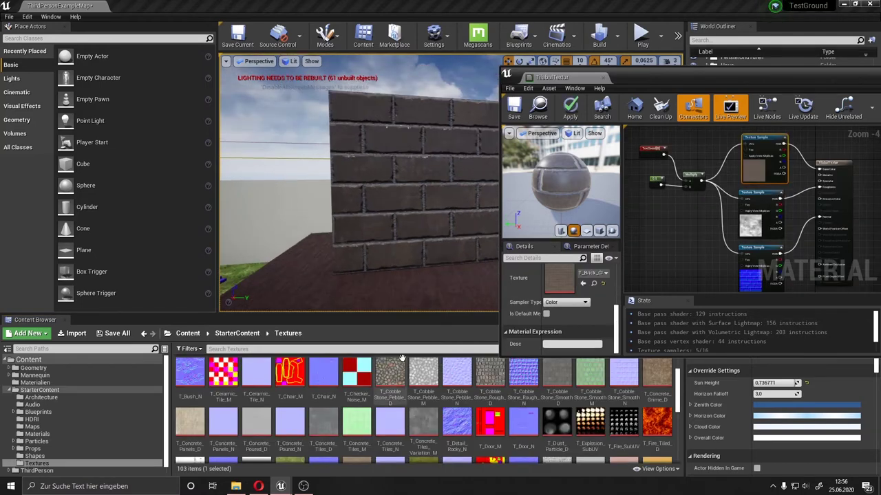
- Assign T_Spark_Core to a texture sample, delete the bottom texture sample, and save
scroll(402, 361, "down", 3)
scroll(405, 375, "down", 2)
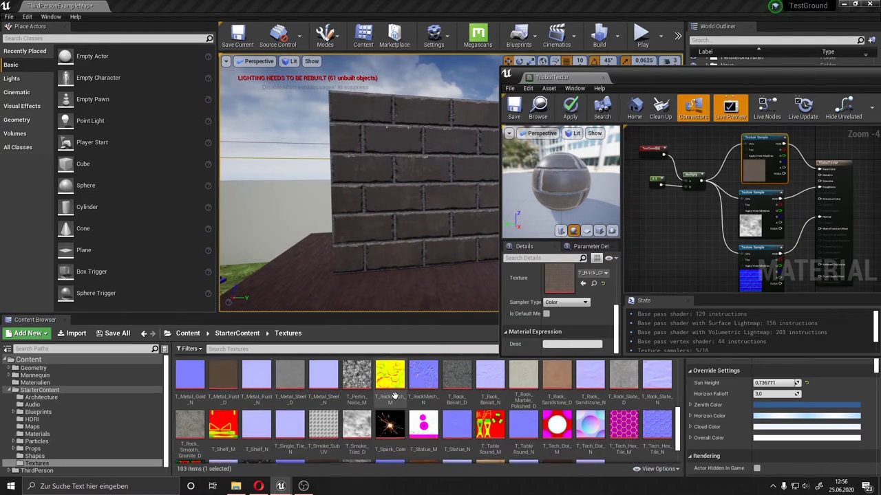
scroll(406, 389, "down", 2)
left_click_drag(407, 392, 560, 281)
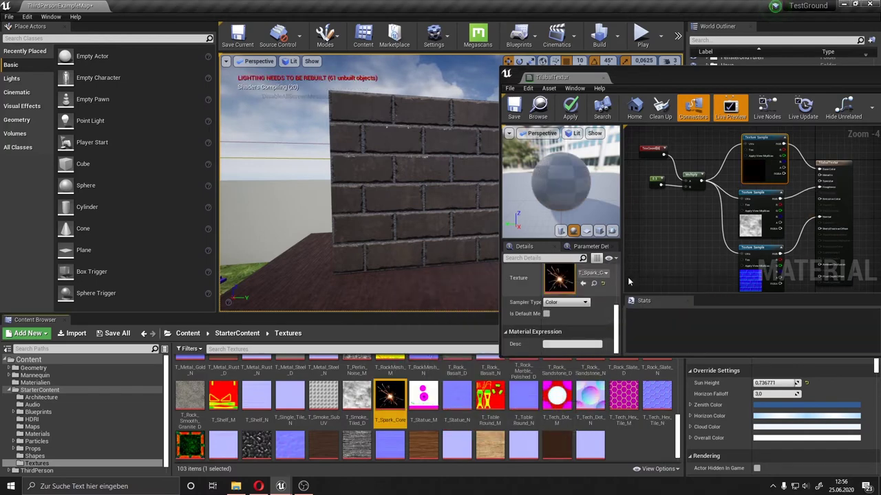
left_click(757, 272)
key("Delete")
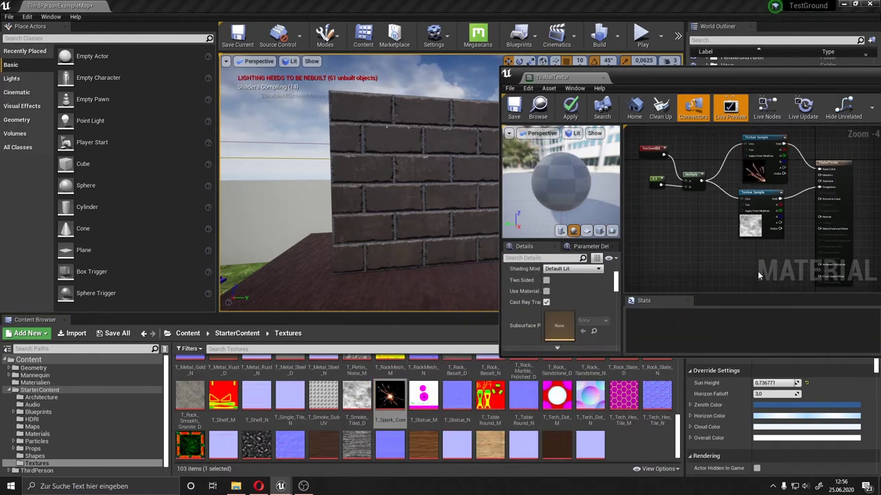
left_click(514, 107)
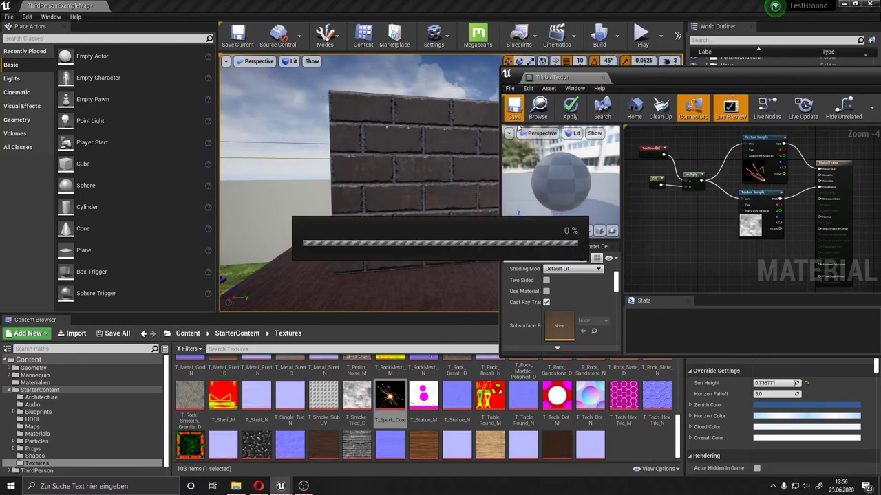
left_click(657, 181)
- Set the tiling constant to 2 and save the material
left_click(571, 282)
type("2")
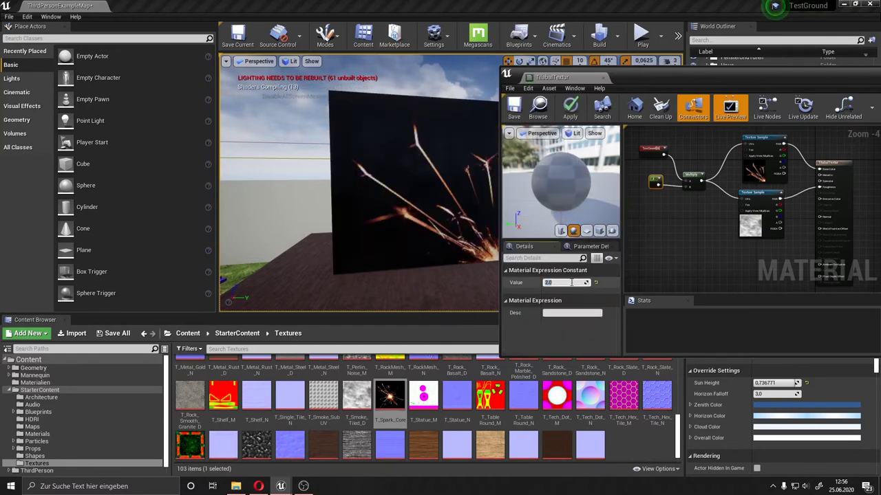
key("Return")
left_click(514, 107)
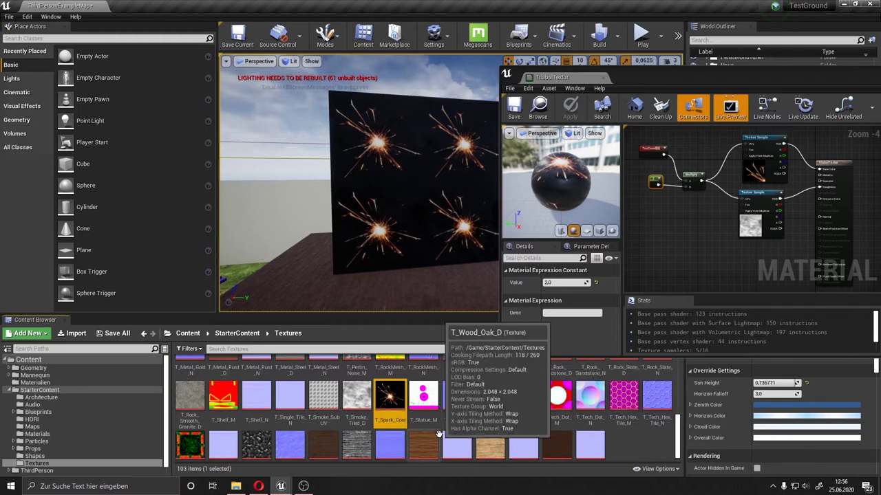
- Scroll the Content Browser up toward the T_Brick_Clay_New textures
scroll(454, 424, "up", 3)
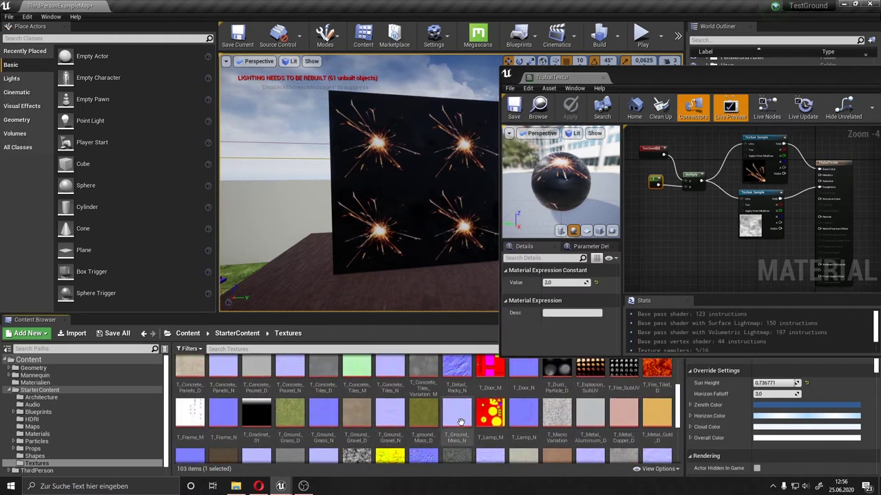
scroll(460, 421, "up", 1)
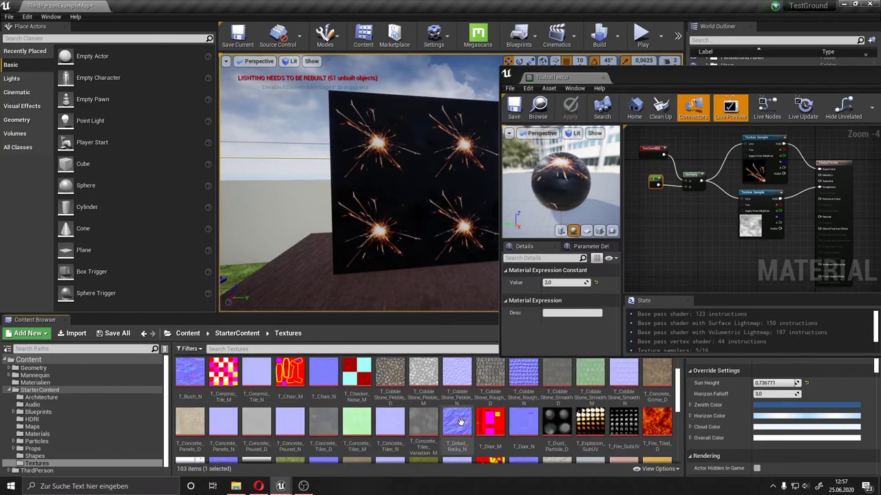
scroll(460, 422, "up", 1)
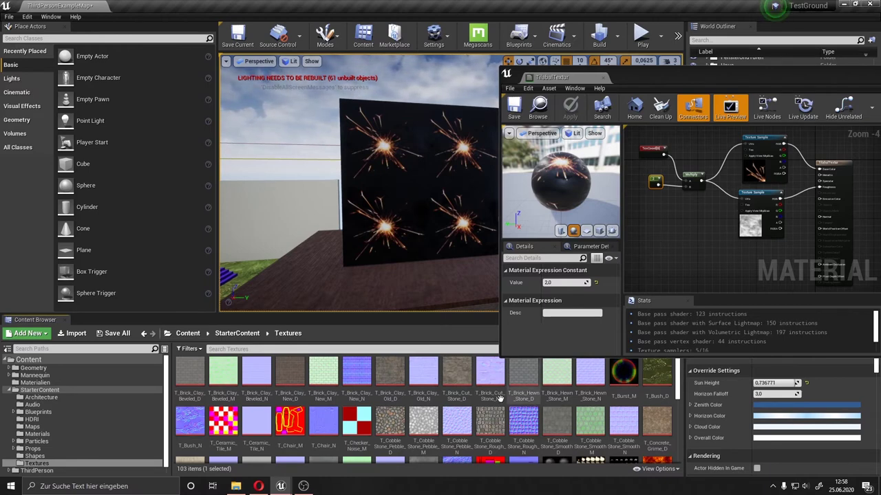
- Raise the tiling constant from 2.0 to 4.0, save, and look at the brick wall
left_click_drag(566, 284, 568, 284)
left_click(568, 284)
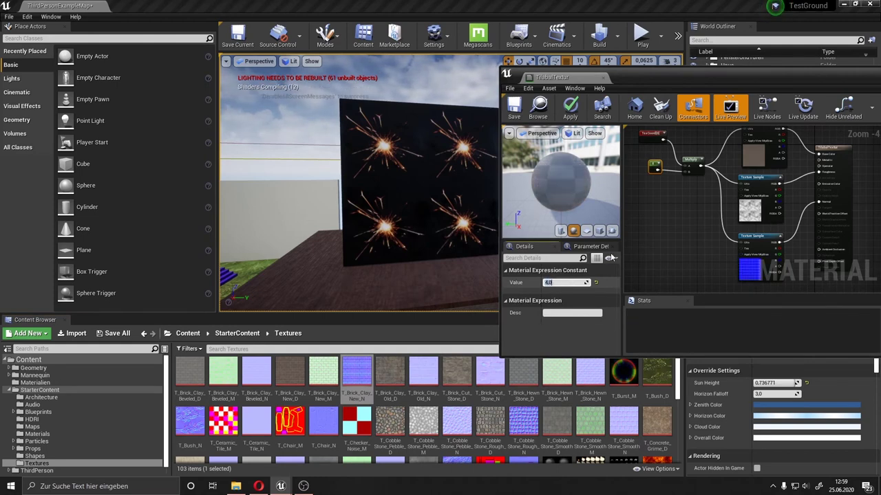
left_click(514, 107)
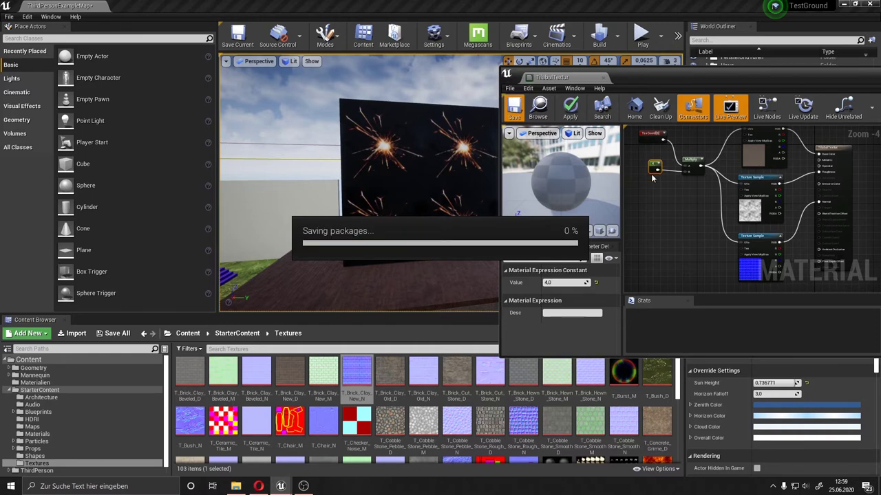
mouse_move(475, 179)
right_mouse_down()
mouse_move(495, 180)
mouse_move(402, 179)
mouse_move(427, 167)
mouse_move(344, 167)
right_mouse_up()
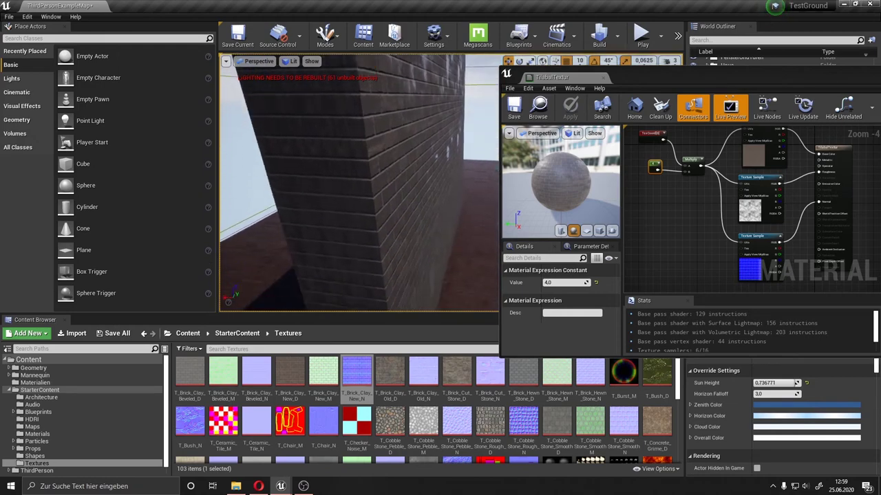
- Duplicate the TexCoord, Constant and Multiply nodes with Ctrl+W
right_click_drag(344, 166, 316, 167)
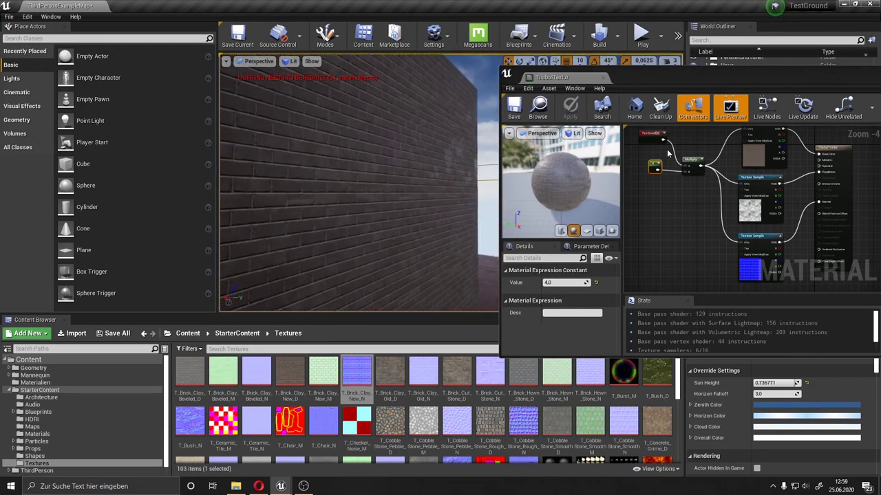
left_click(729, 180)
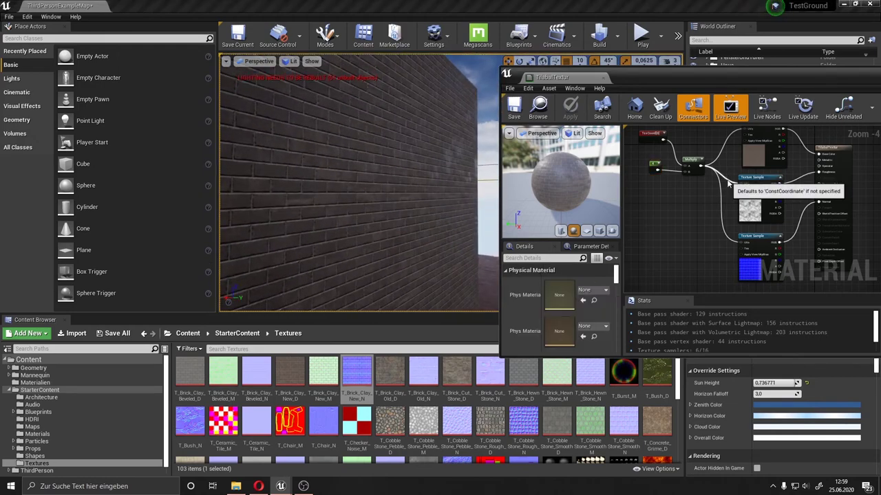
right_click_drag(645, 204, 647, 249)
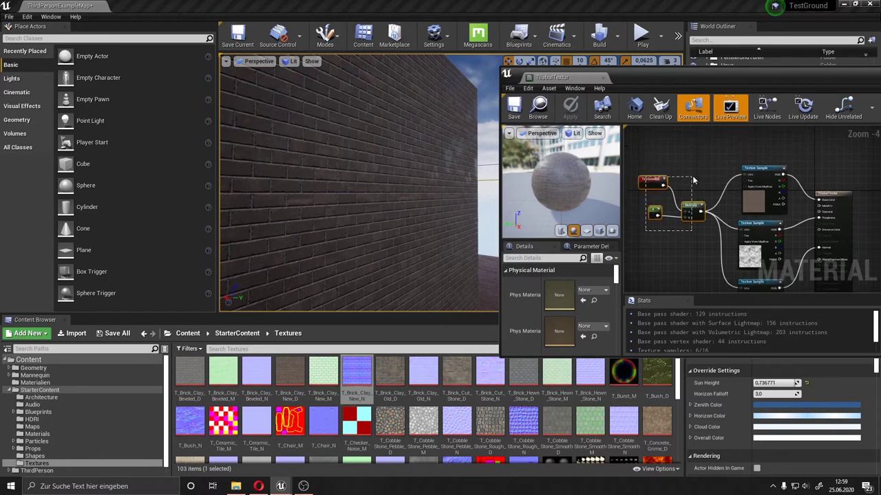
left_click_drag(629, 168, 722, 256)
right_click_drag(680, 260, 704, 205)
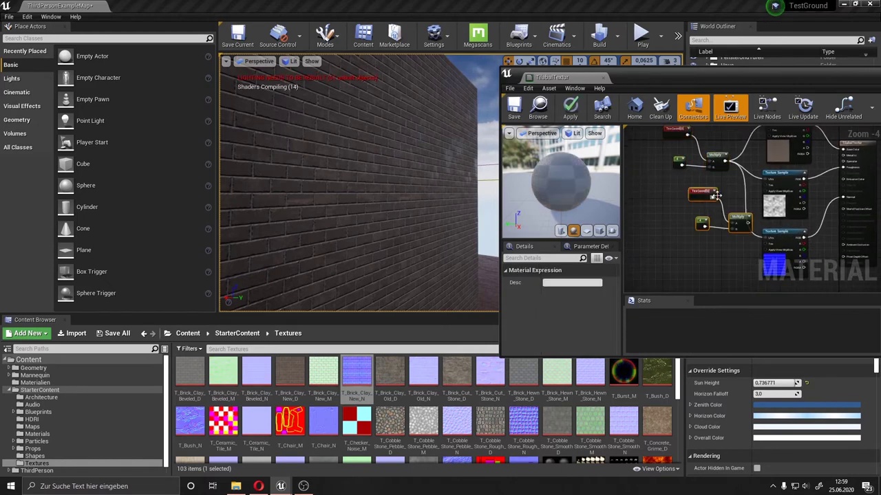
key("ctrl+w")
- Wire the duplicate Multiply into the lower texture sample's UVs, set its constant to 2, and save
left_click_drag(726, 220, 766, 239)
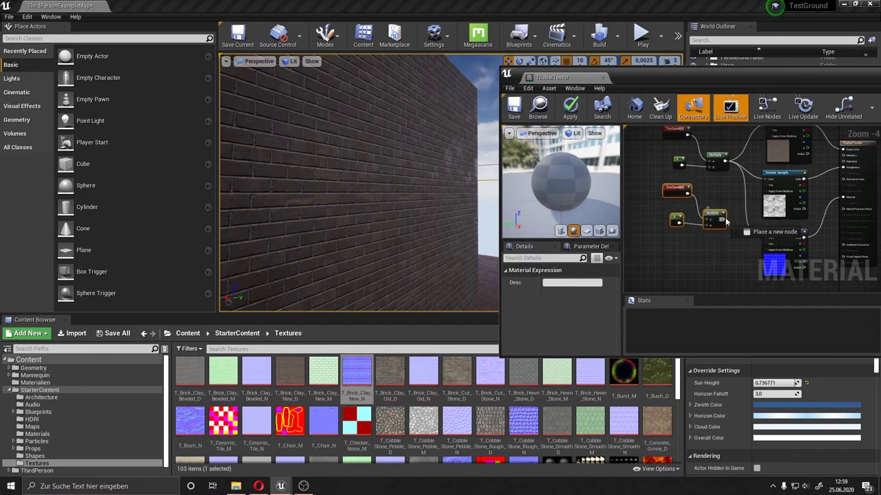
left_click(677, 218)
type("2")
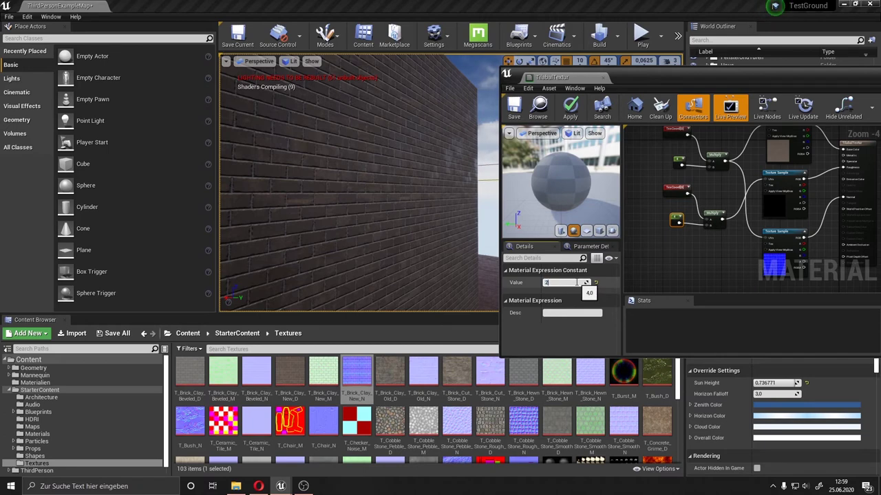
key("Return")
left_click(660, 244)
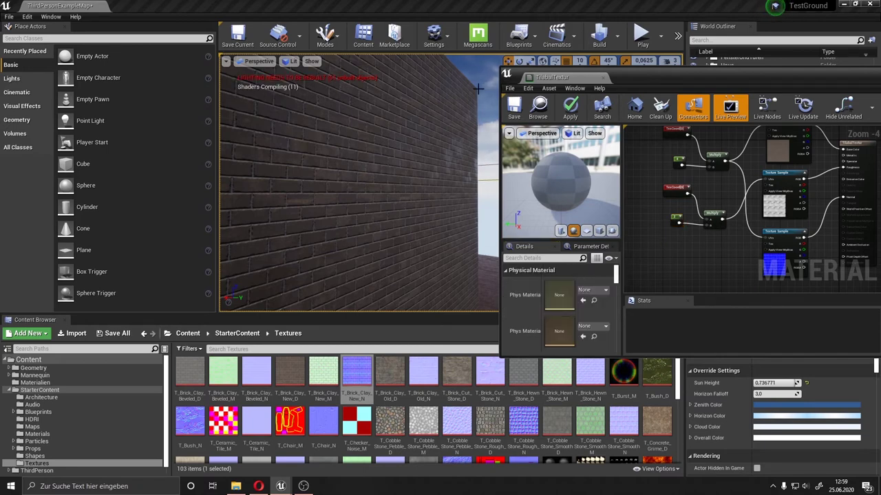
left_click(513, 110)
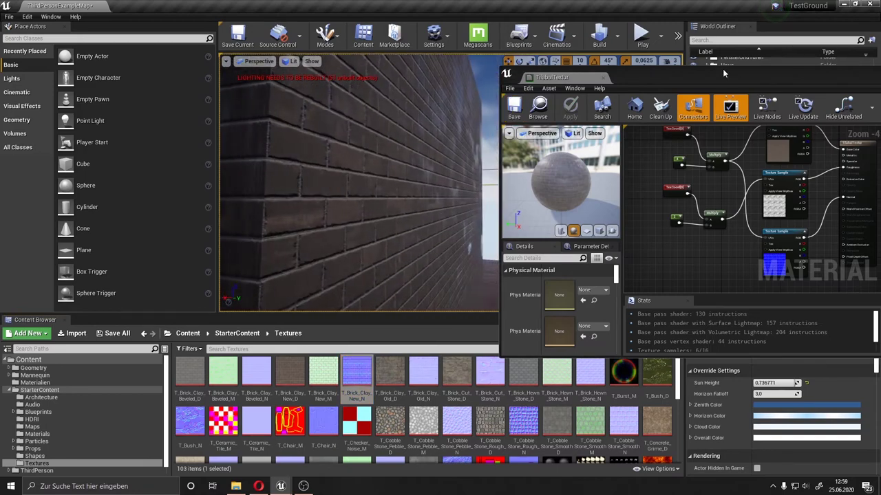
- Select the brick wall in the level and focus the view on it with F
left_click_drag(723, 70, 766, 92)
right_click_drag(486, 142, 481, 144)
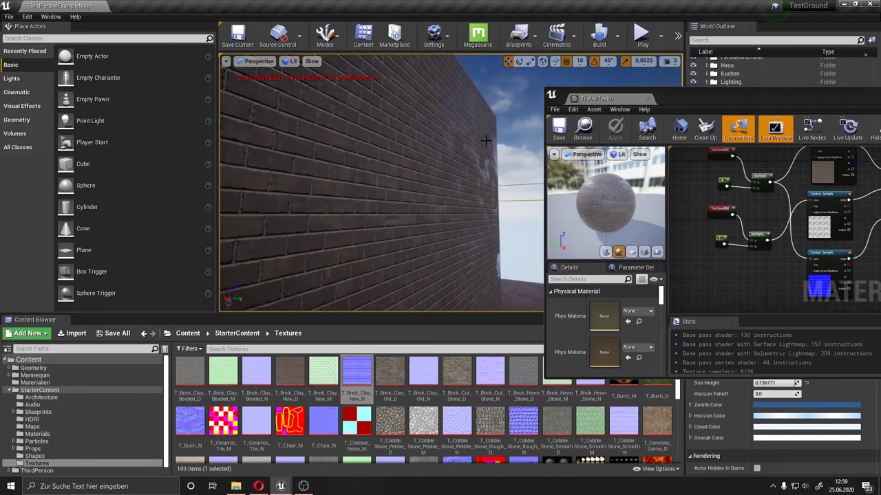
right_click_drag(439, 200, 438, 200)
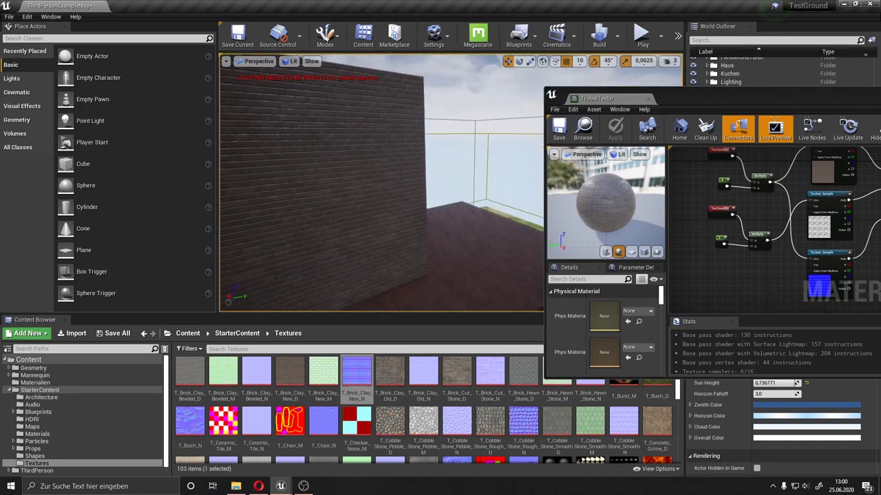
left_click(344, 192)
key("f")
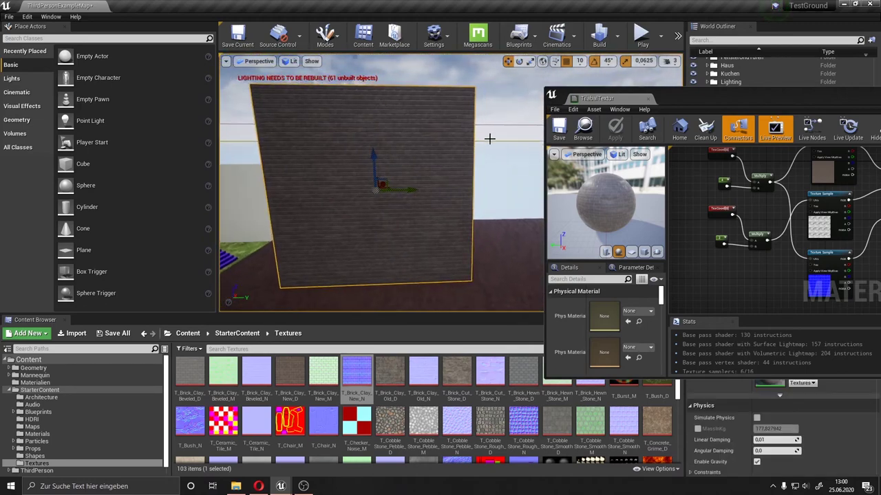
right_click_drag(438, 200, 439, 200)
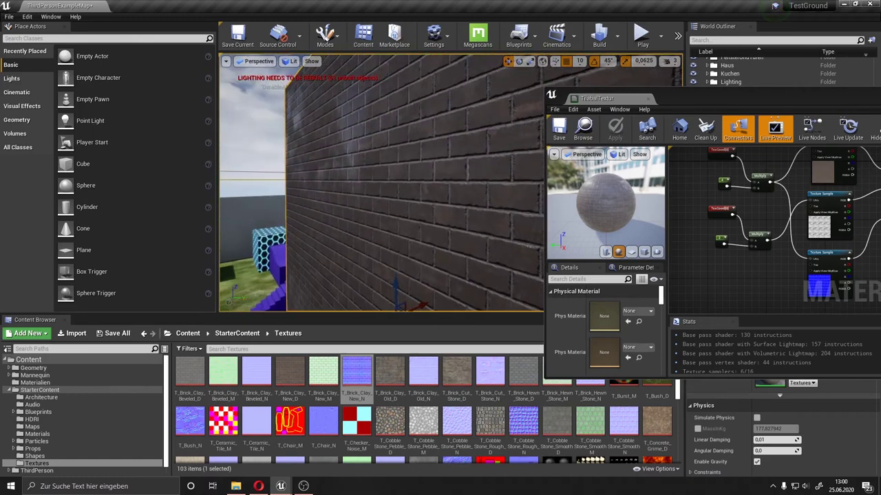
right_click_drag(438, 200, 439, 200)
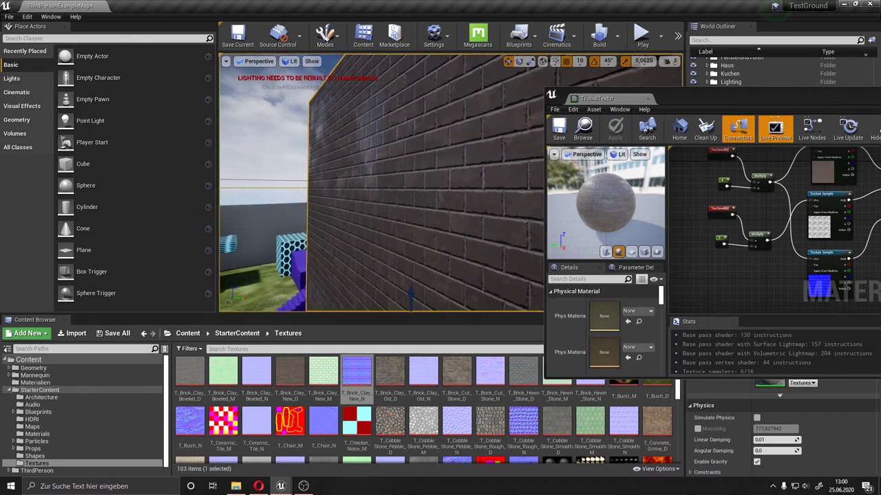
right_click_drag(437, 169, 437, 169)
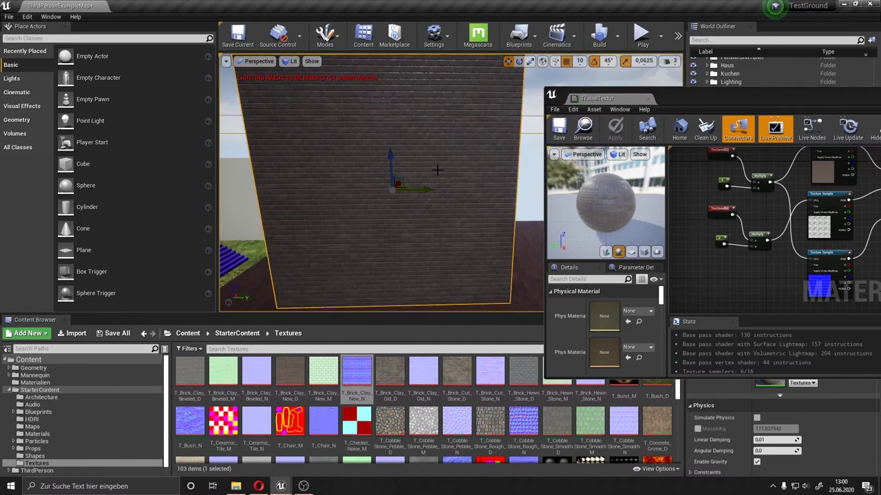
right_click_drag(375, 170, 402, 190)
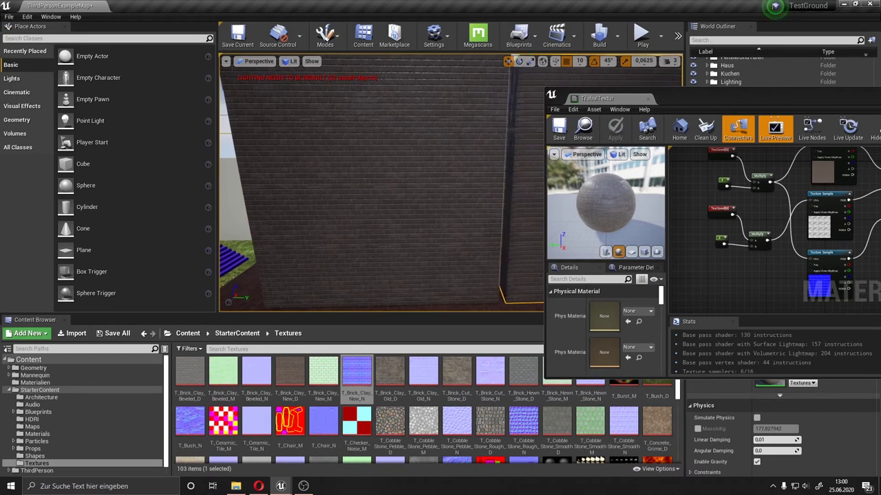
right_click_drag(468, 170, 470, 147)
left_click(470, 147)
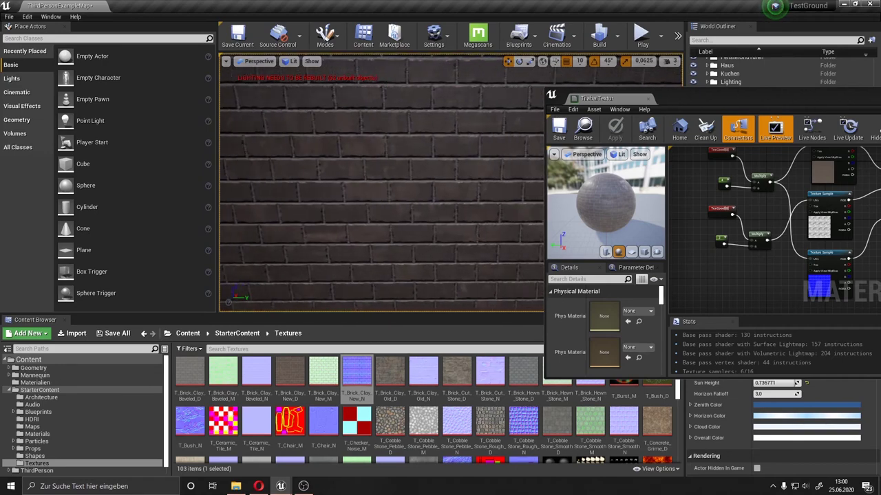
left_click(416, 174)
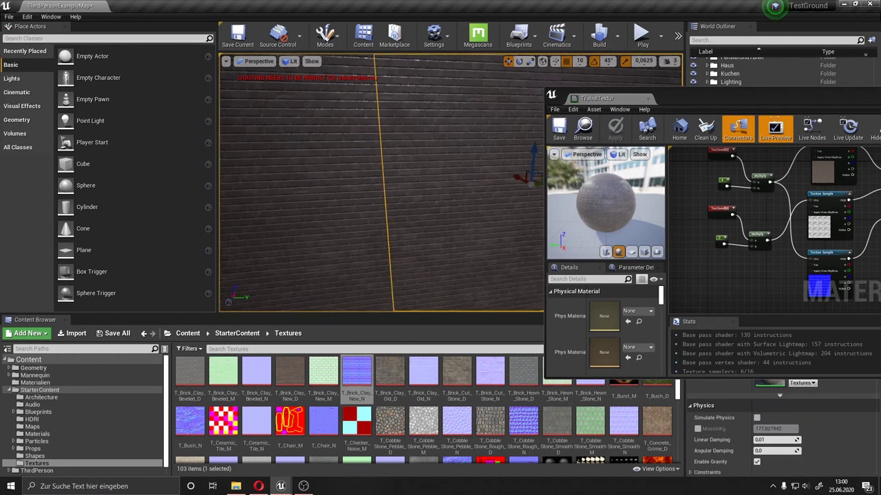
mouse_move(344, 197)
right_mouse_down()
mouse_move(451, 223)
mouse_move(529, 225)
right_mouse_up()
right_click(344, 197)
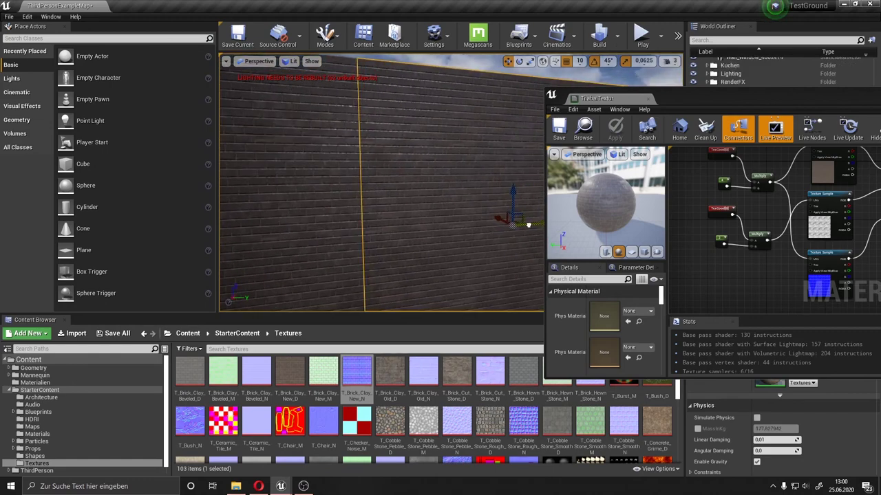
- Set Cube4's Y and Z scale to 8.0
left_click_drag(728, 97, 416, 278)
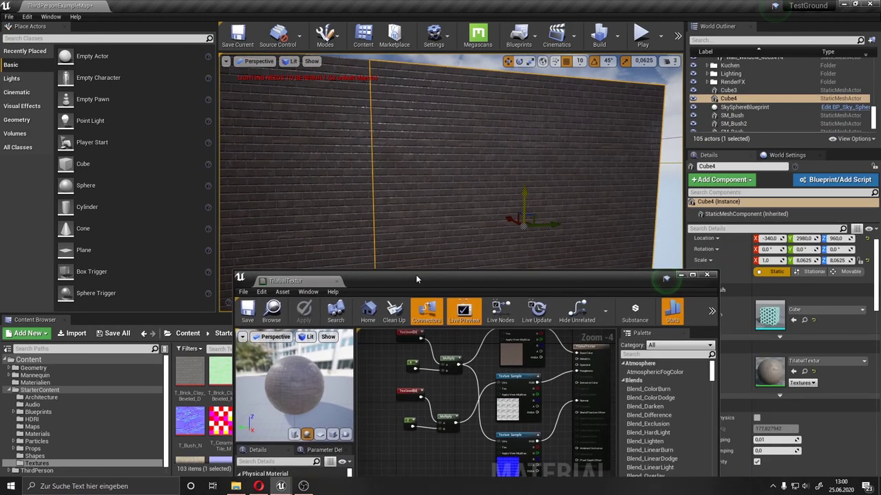
left_click(802, 275)
type("8")
left_click(829, 275)
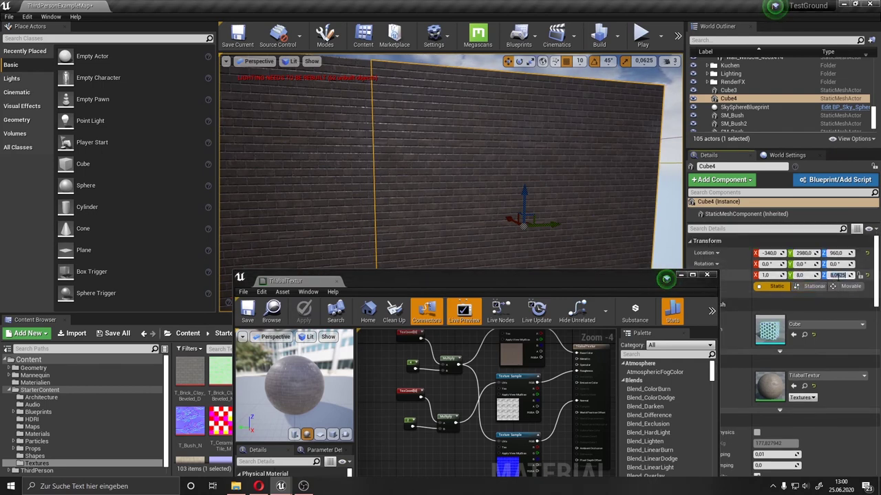
type("8")
- Select Cube3 and set its Y and Z scale to 8.0
left_click(728, 90)
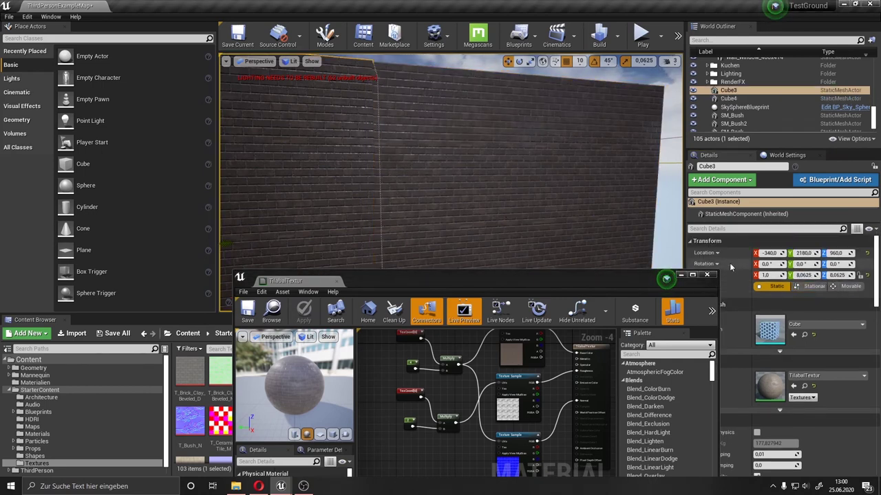
left_click(804, 275)
type("8")
key("Tab")
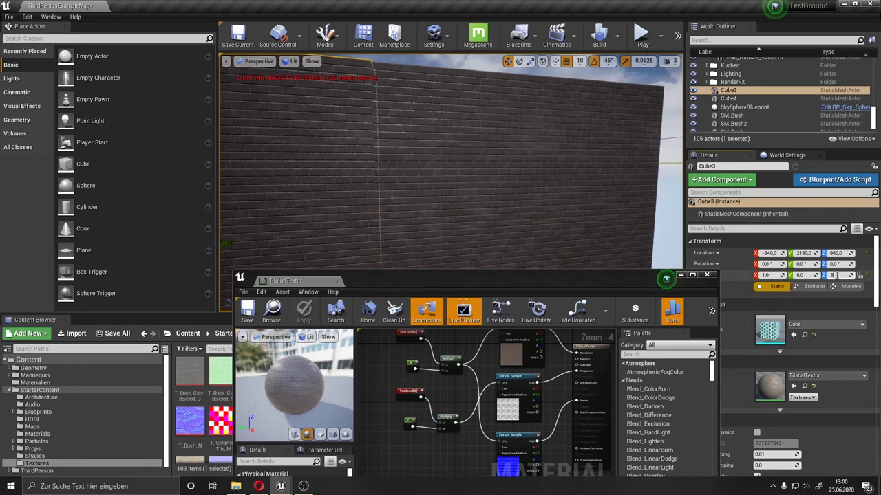
type("8")
left_click(542, 200)
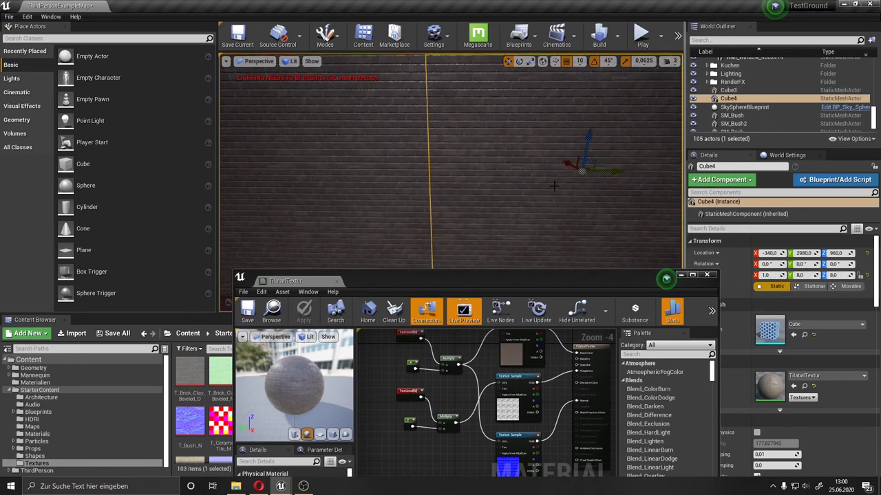
left_click_drag(614, 173, 606, 177)
right_click_drag(536, 185, 497, 172)
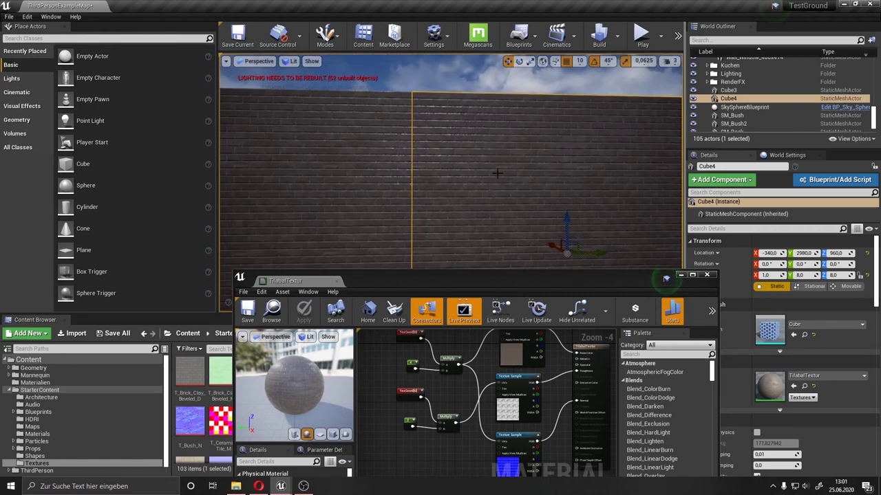
left_click(423, 75)
right_click_drag(423, 75, 427, 89)
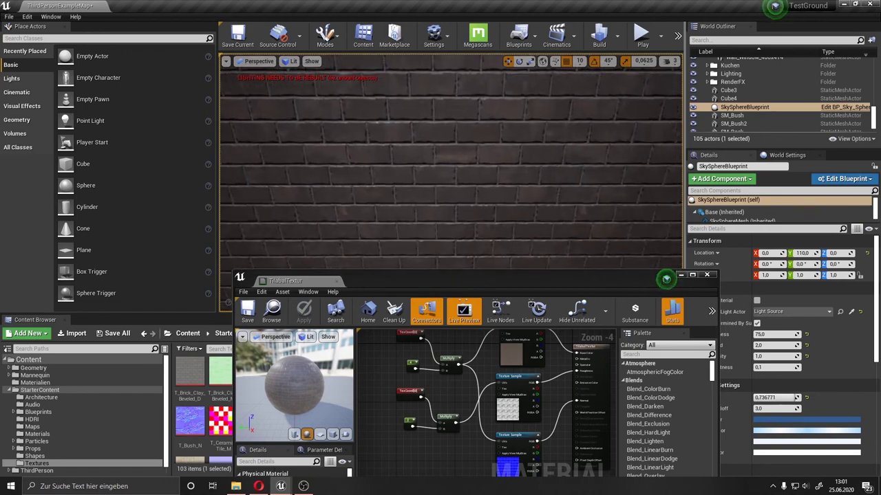
scroll(452, 163, "up", 3)
scroll(451, 163, "down", 2)
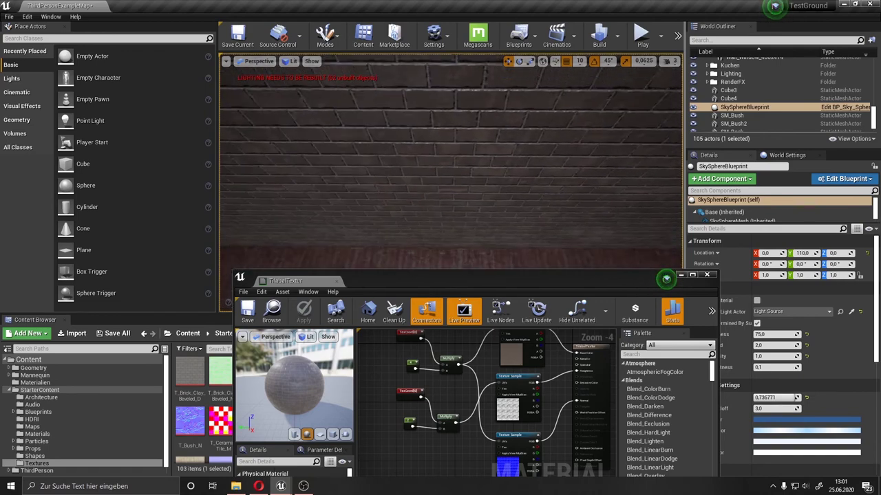
mouse_move(451, 164)
right_mouse_down()
mouse_move(260, 151)
mouse_move(447, 160)
right_mouse_up()
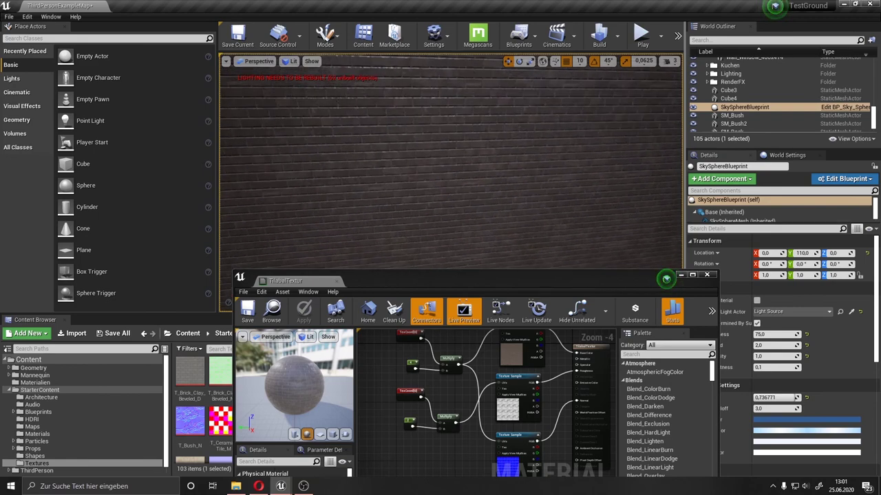
mouse_move(447, 159)
right_mouse_down()
mouse_move(276, 155)
mouse_move(447, 169)
mouse_move(426, 77)
right_mouse_up()
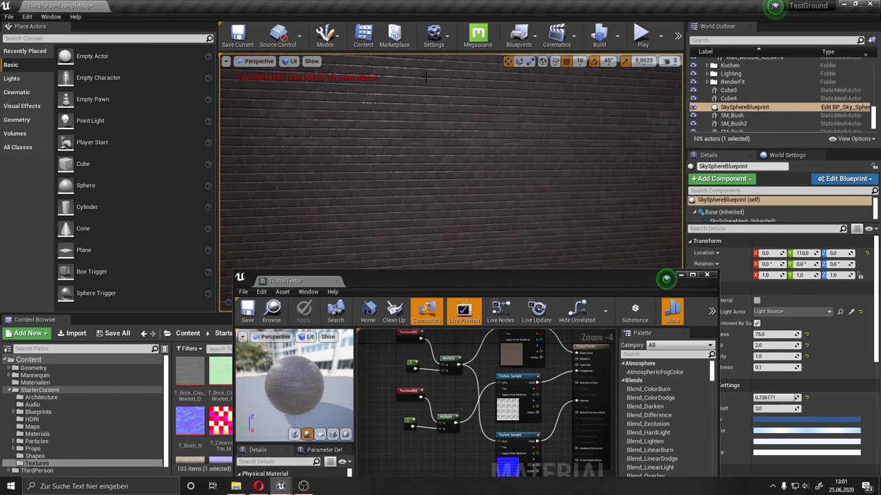
scroll(516, 206, "down", 5)
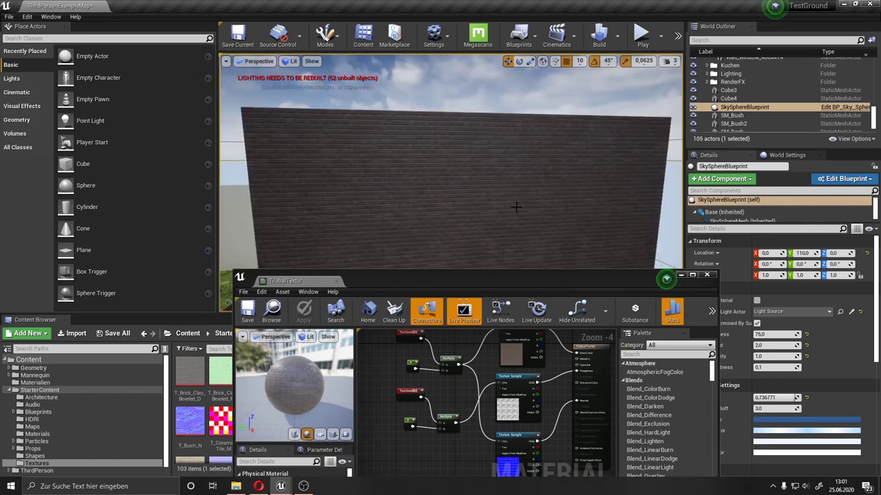
right_click_drag(516, 207, 666, 278)
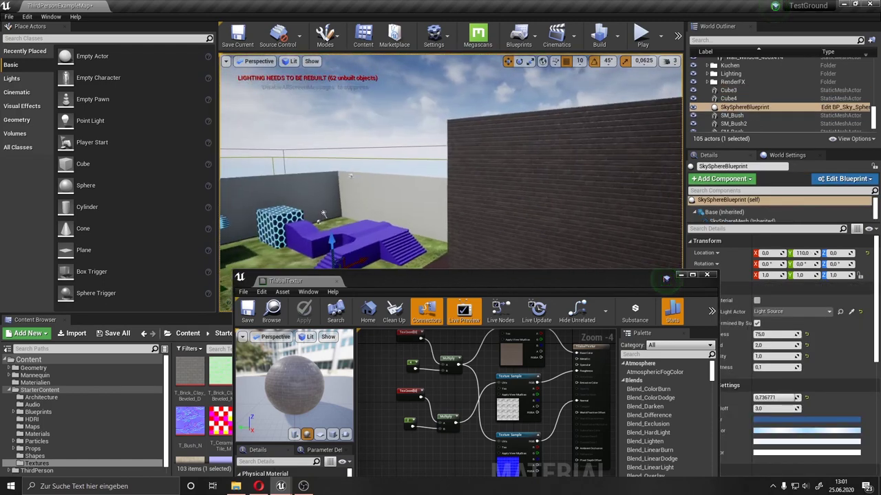
right_click_drag(666, 278, 666, 278)
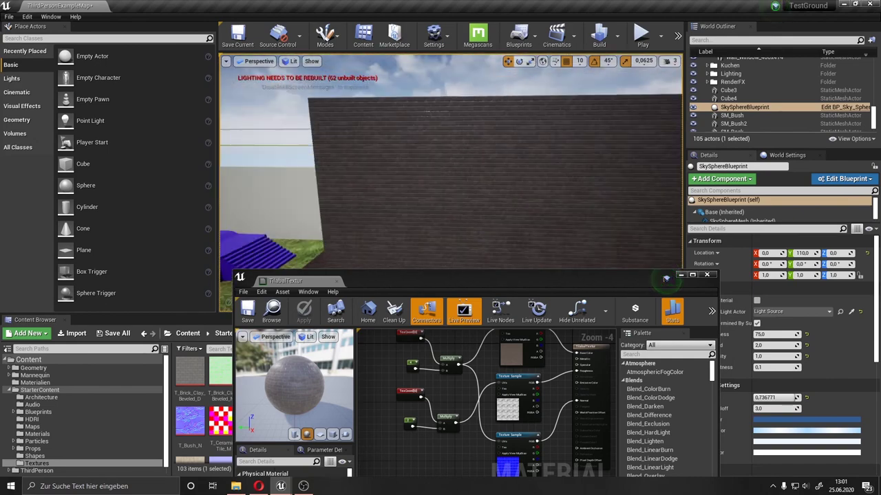
- Scale brick wall Cube3 down to a Z scale of 6.25
left_click(486, 198)
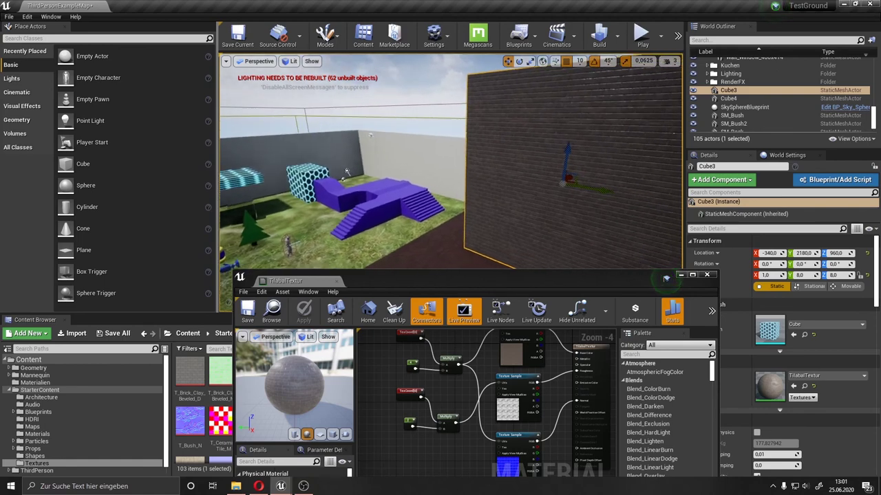
right_click_drag(565, 194, 565, 195)
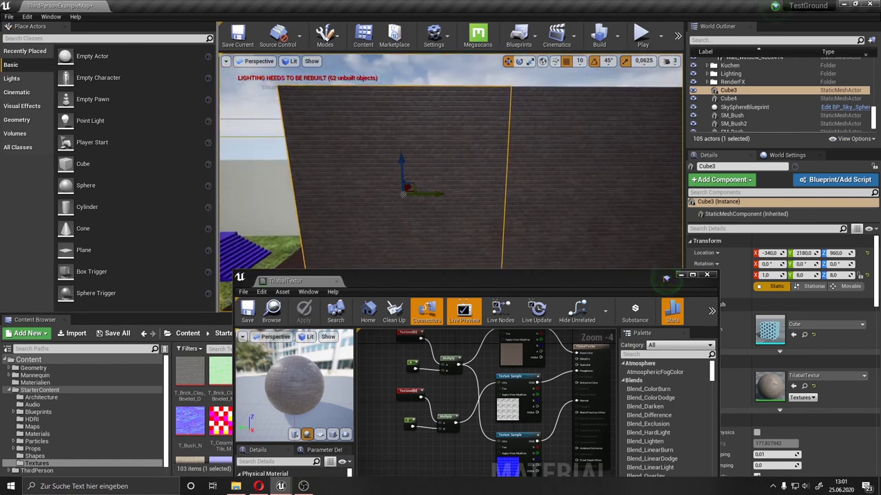
mouse_move(402, 175)
right_mouse_down()
mouse_move(390, 163)
mouse_move(399, 173)
right_mouse_up()
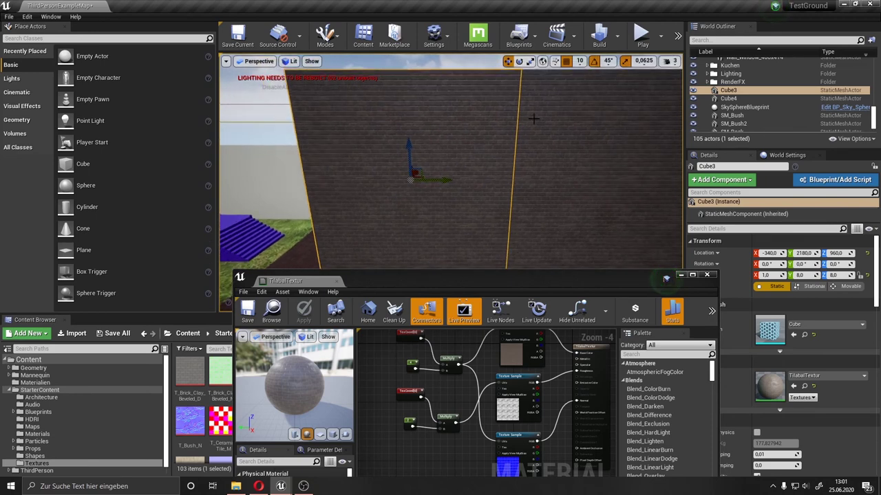
key("r")
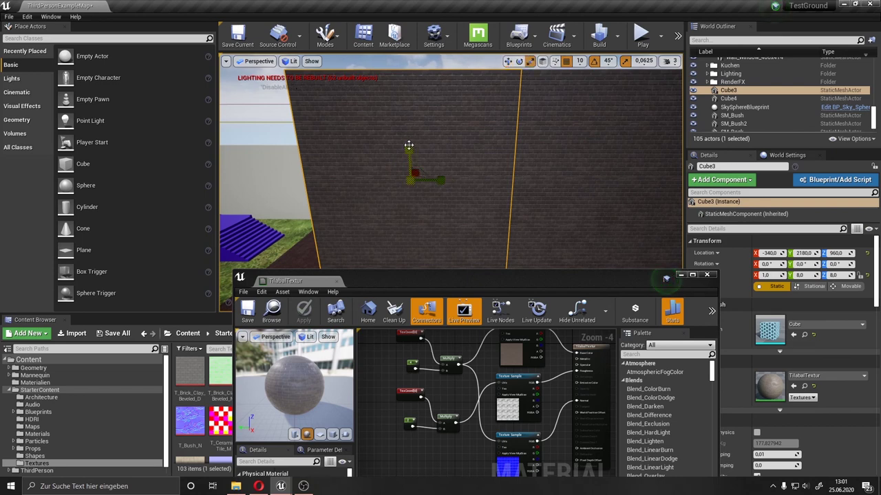
left_click_drag(409, 149, 403, 174)
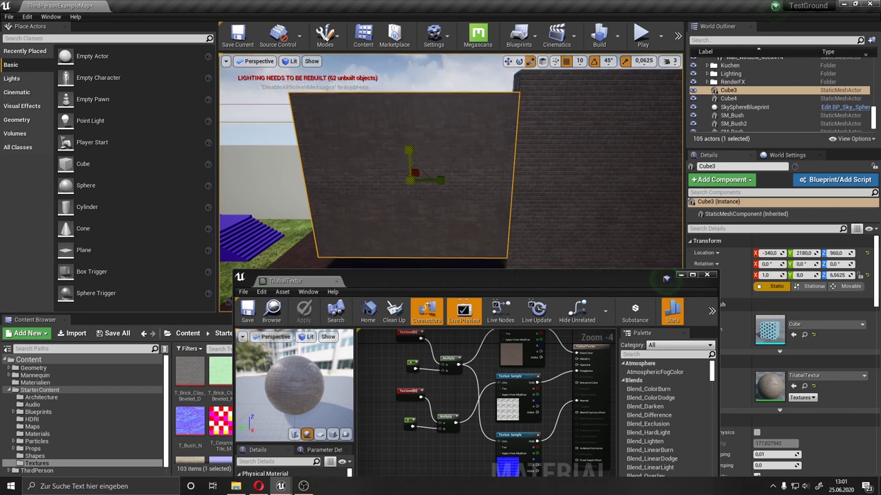
left_click(433, 86)
left_click_drag(426, 142, 427, 124)
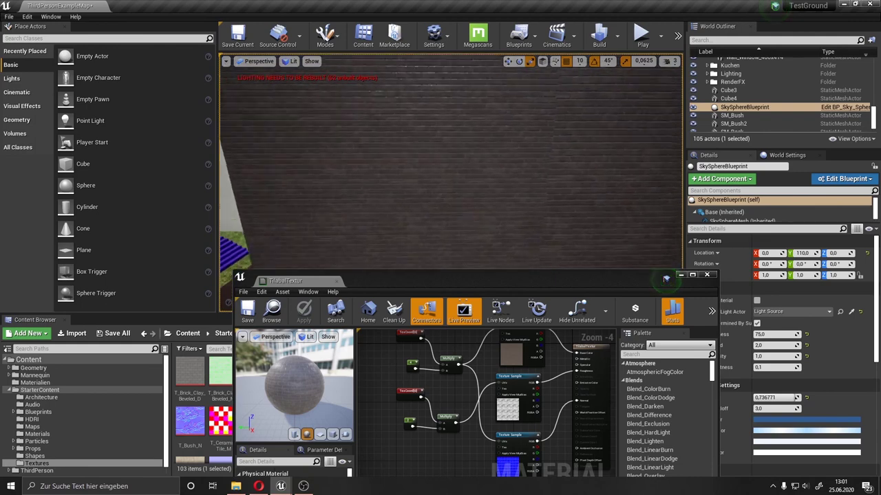
left_click_drag(500, 151, 500, 172)
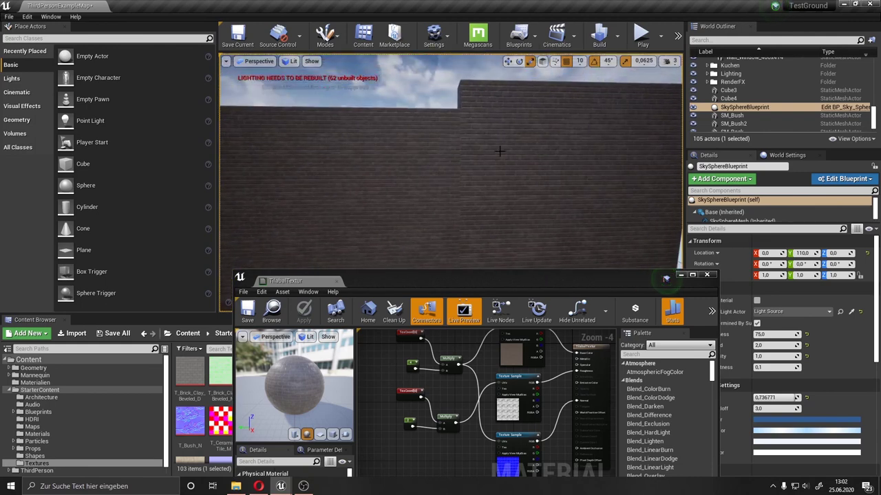
- Scale the second brick wall, Cube4, down to a Z scale of 4.25
left_click(439, 142)
left_click_drag(425, 143, 399, 166)
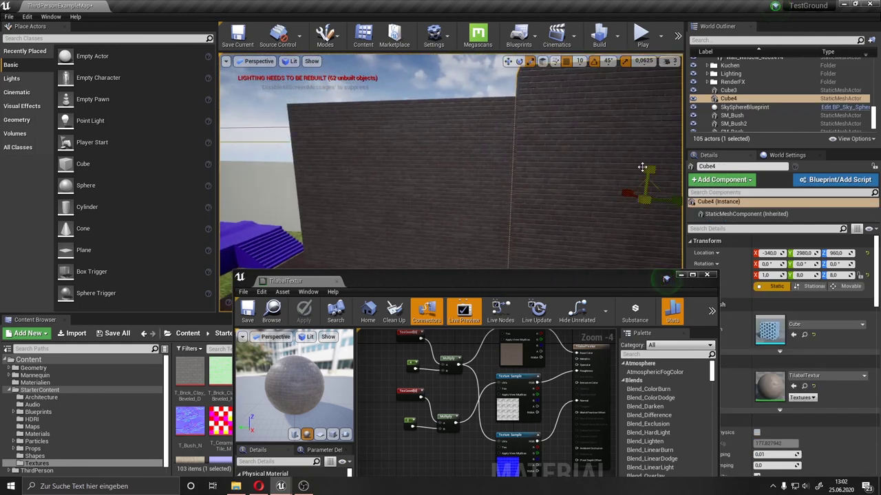
left_click_drag(647, 172, 648, 196)
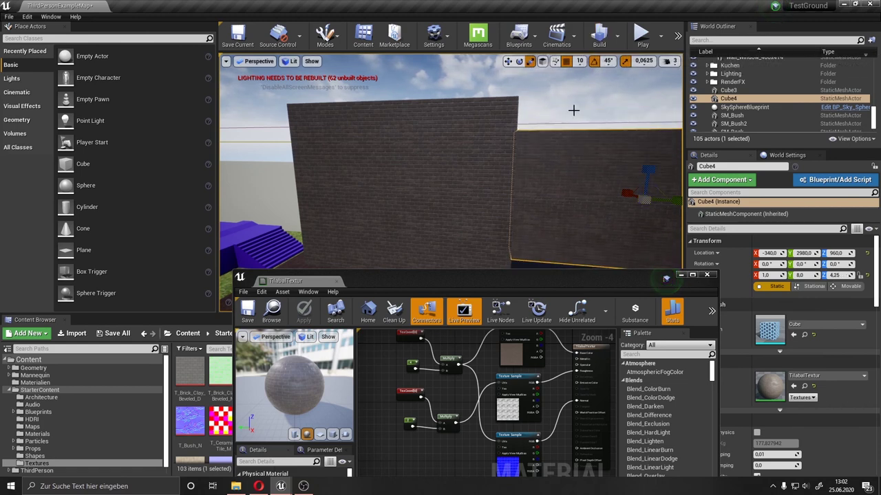
left_click(574, 111)
left_click_drag(574, 110, 573, 96)
left_click(666, 278)
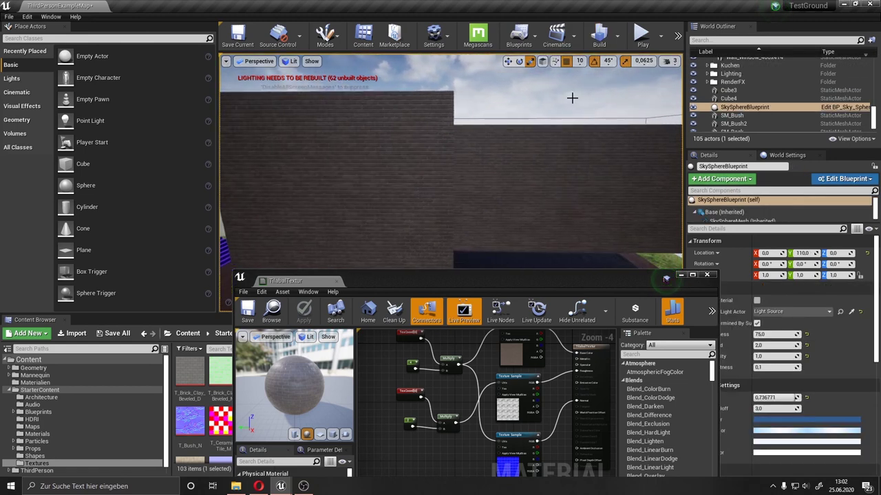
- Revert the height changes so Cube3 is back at 1.0 × 8.0 × 8.0, then view the full-height wall
key("ctrl+z")
key("ctrl+z")
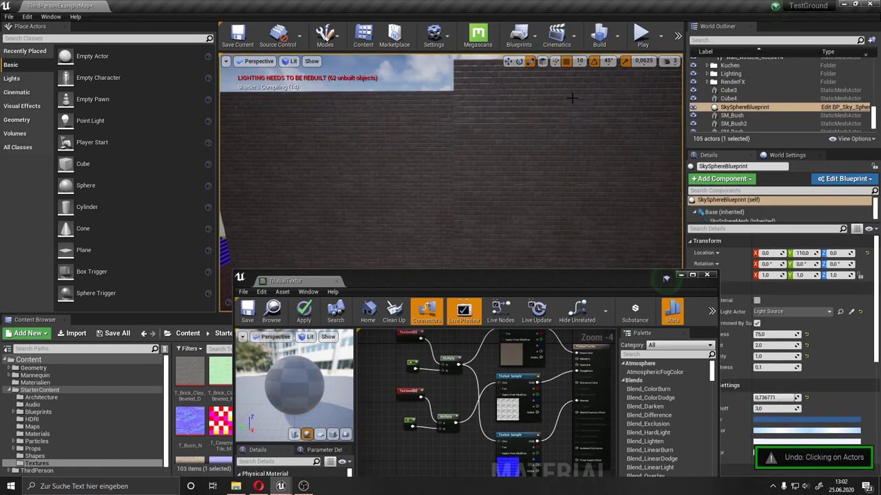
key("ctrl+z")
key("ctrl+z")
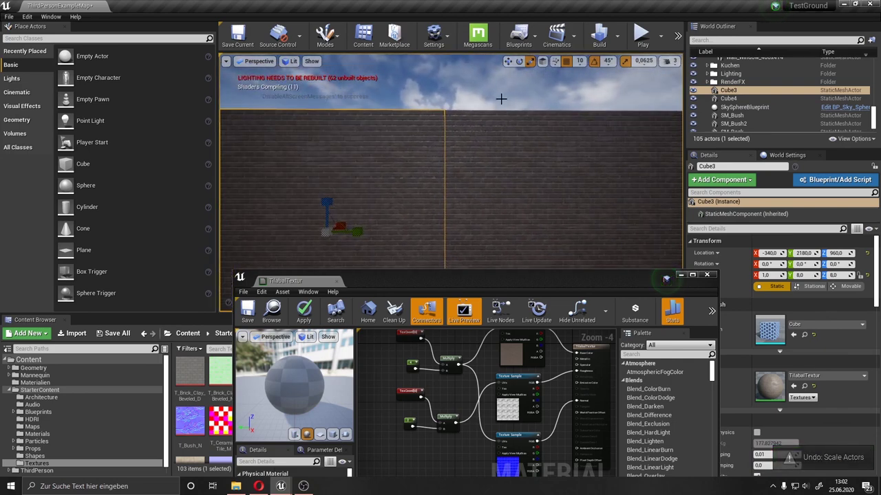
left_click(501, 99)
scroll(419, 104, "down", 3)
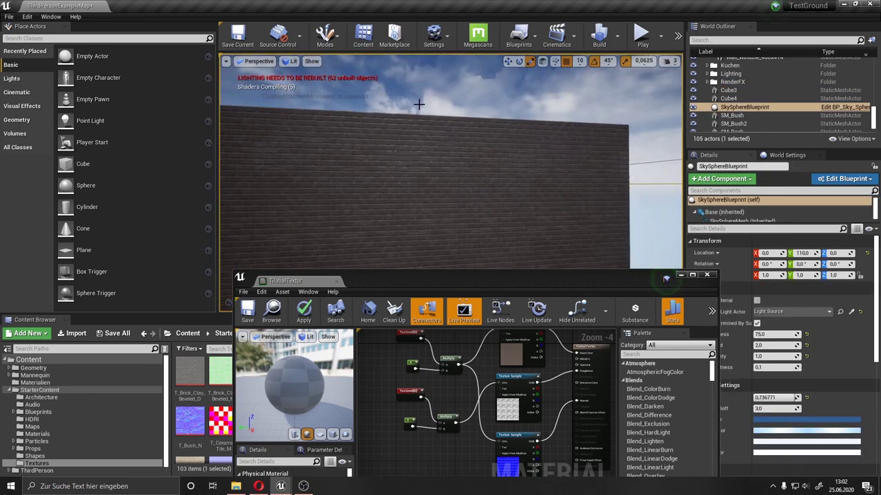
left_click_drag(419, 104, 425, 89)
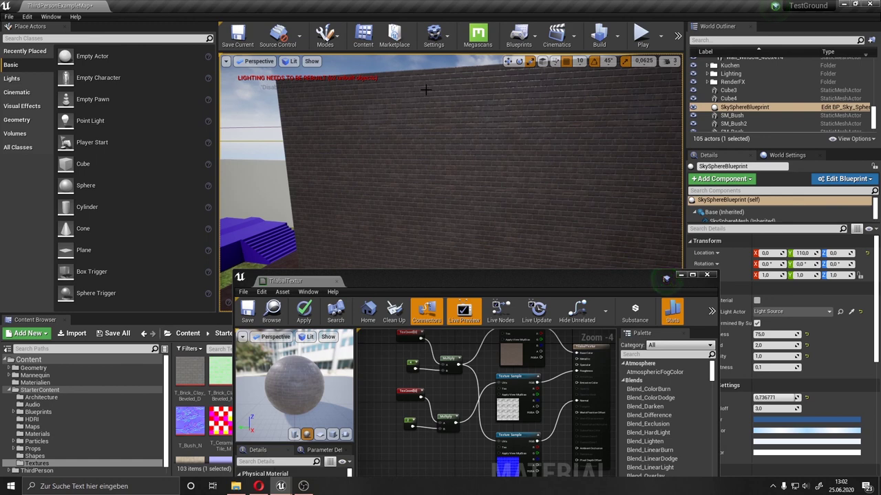